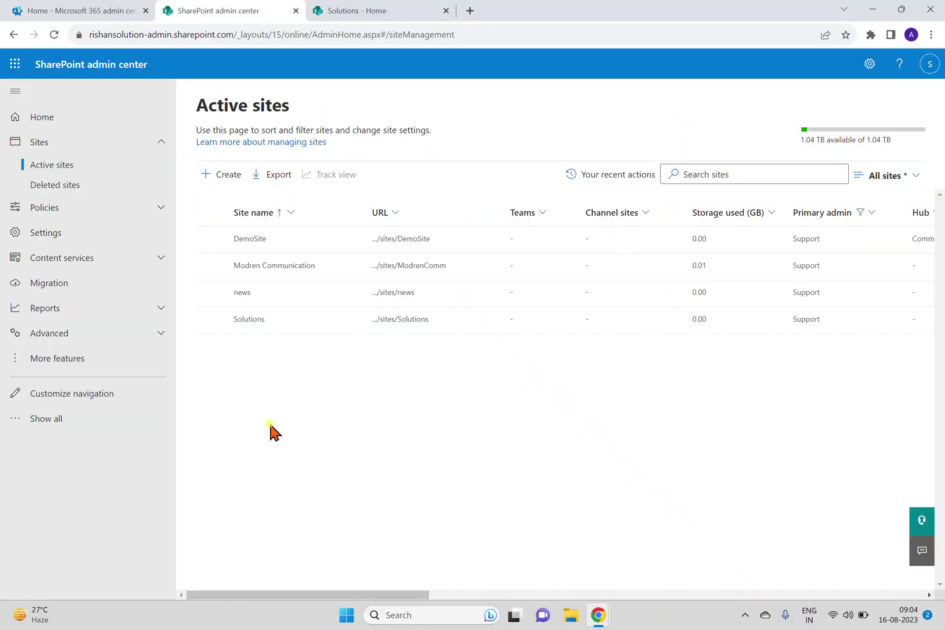
# Switch from the Active sites review to the 'Solutions - Home' page
pyautogui.click(361, 15)
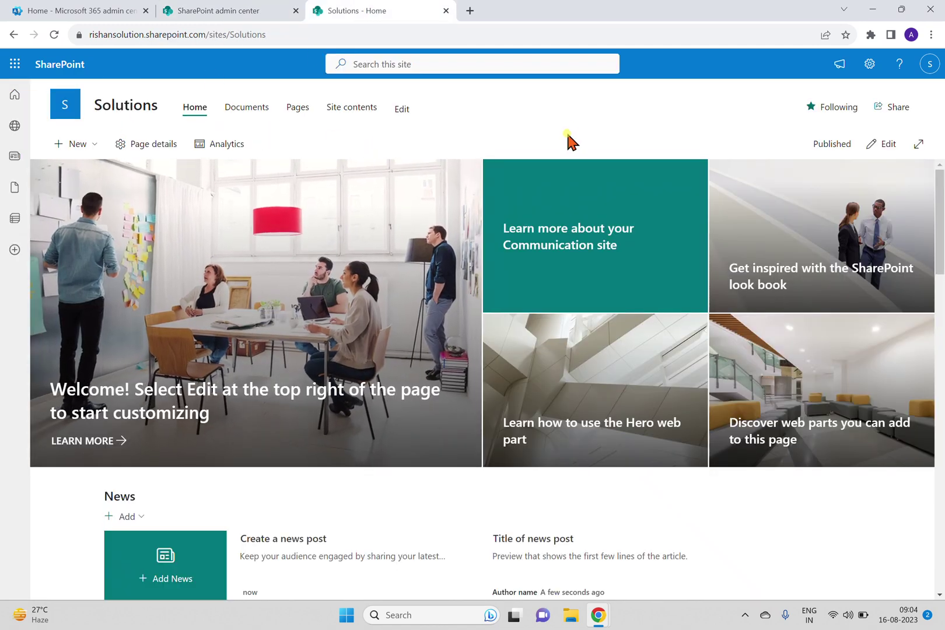
# Leave Solutions' hub association at None, open all its site settings, then return to Active sites
pyautogui.click(869, 64)
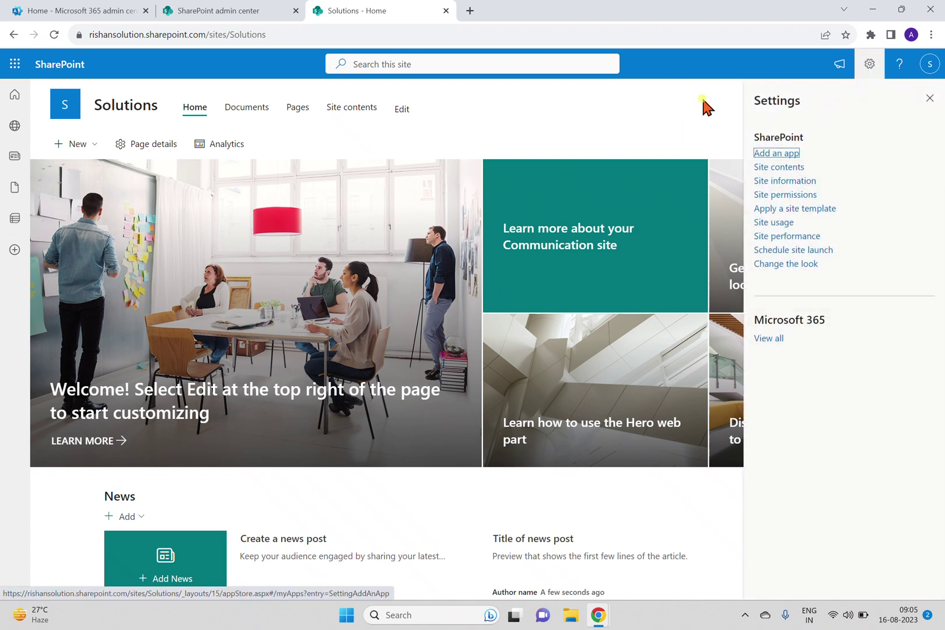
pyautogui.click(787, 185)
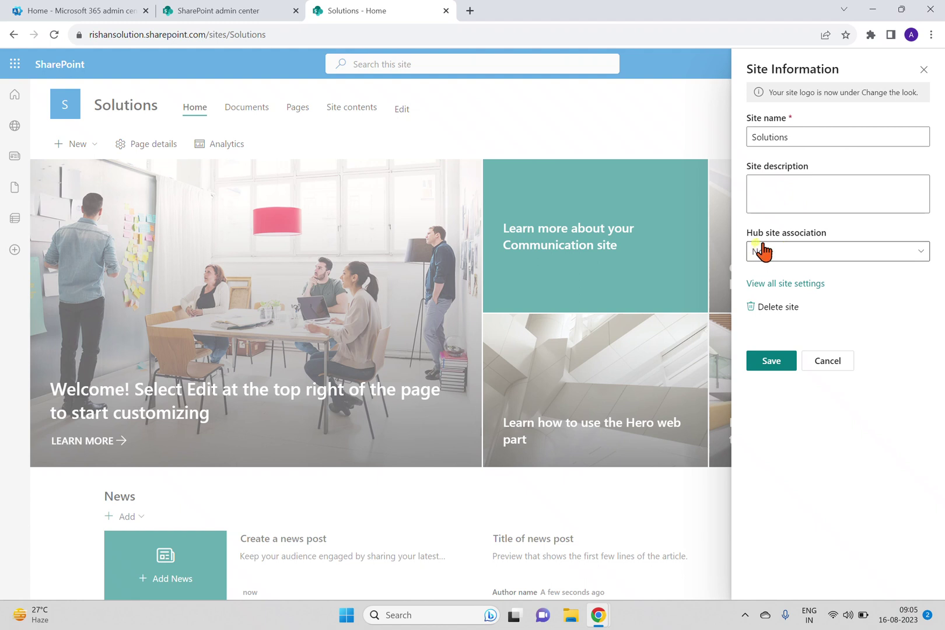
pyautogui.click(839, 254)
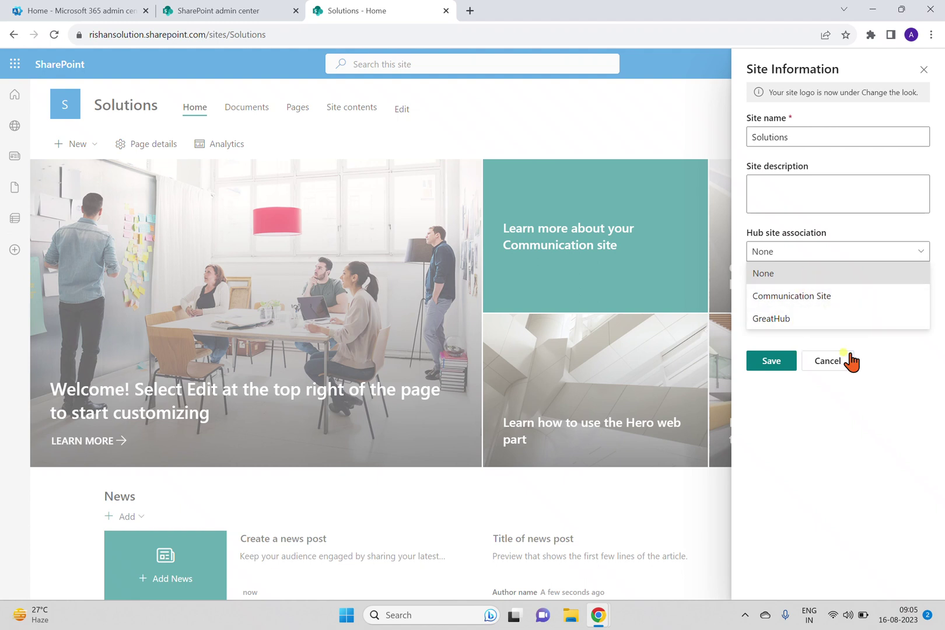
pyautogui.click(914, 394)
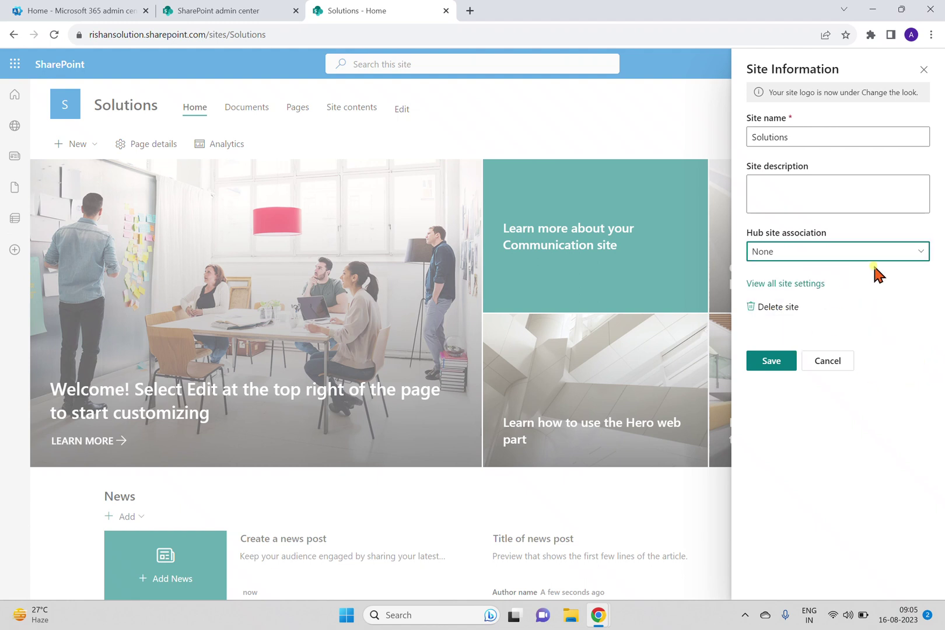
pyautogui.click(803, 281)
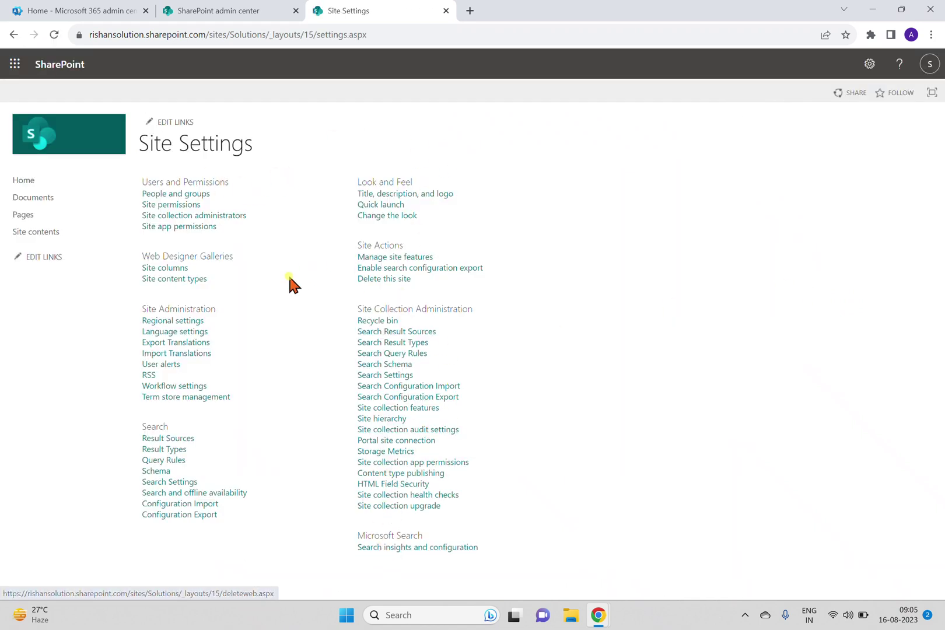
pyautogui.click(226, 11)
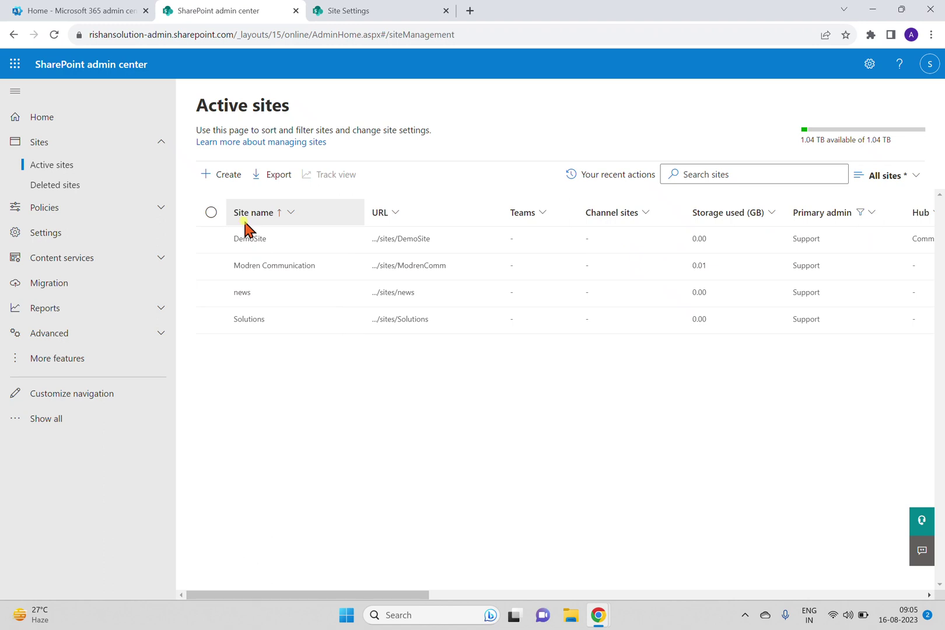
# Check the Solutions site's hub options without choosing one, then begin creating a new site
pyautogui.click(212, 320)
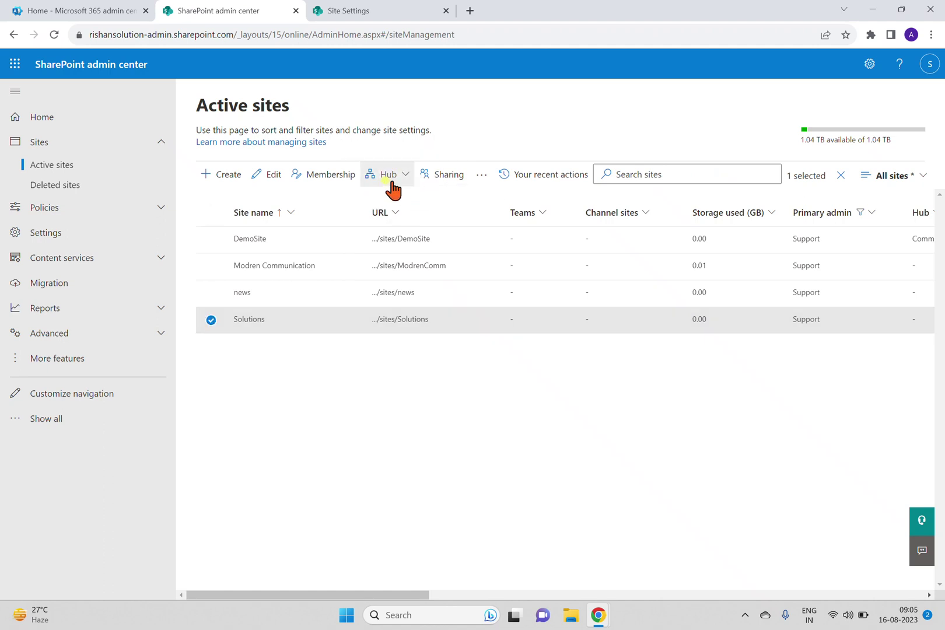
pyautogui.click(403, 180)
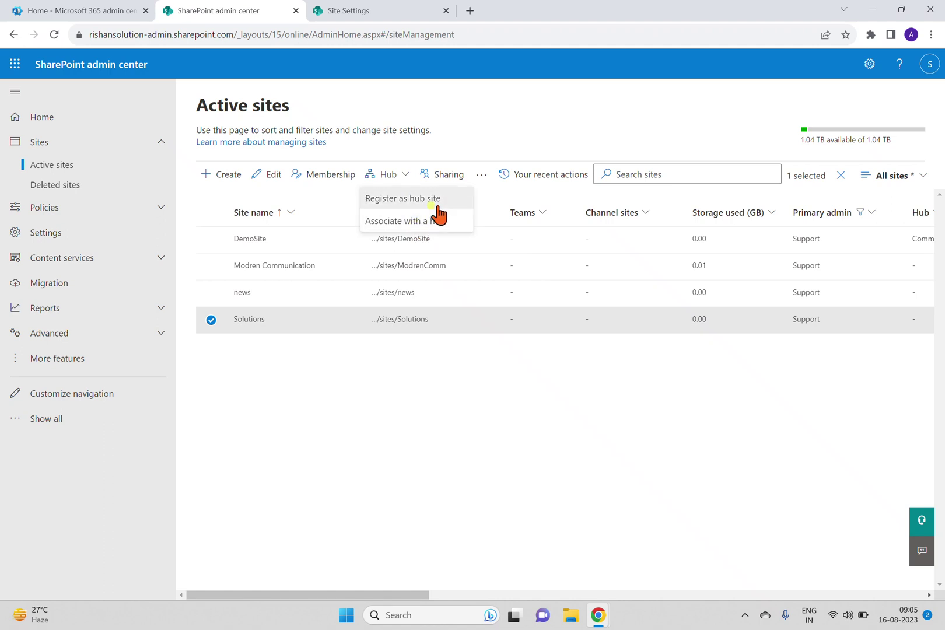
pyautogui.click(255, 423)
pyautogui.click(212, 321)
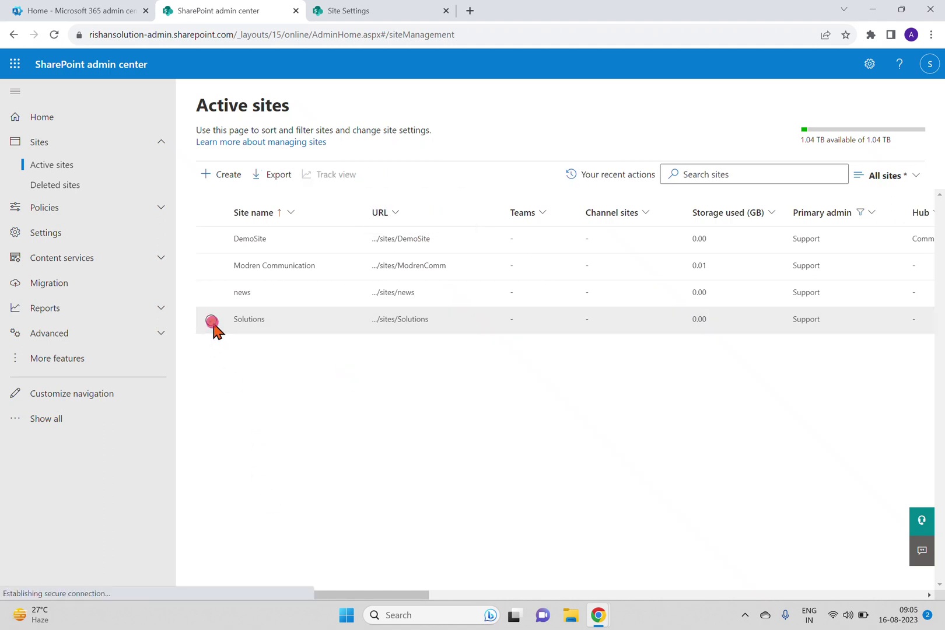
pyautogui.click(225, 176)
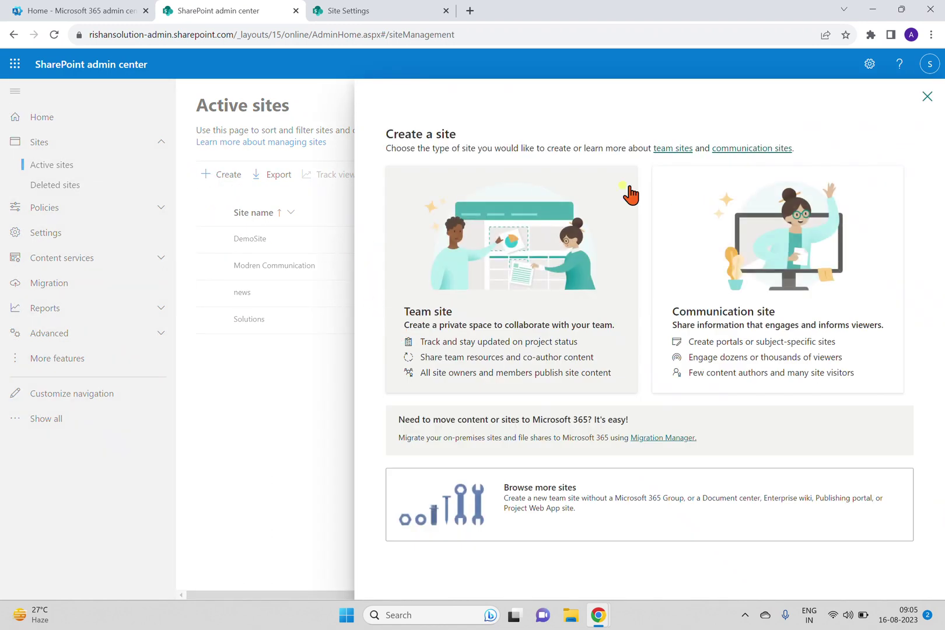
# Create the communication site AISite with Support as its site owner
pyautogui.click(743, 277)
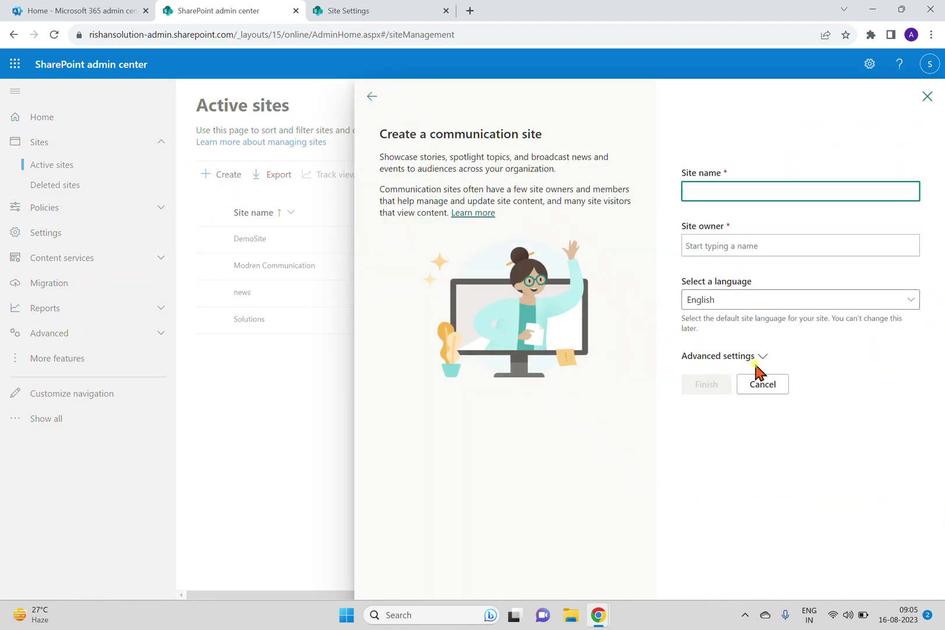
pyautogui.click(762, 357)
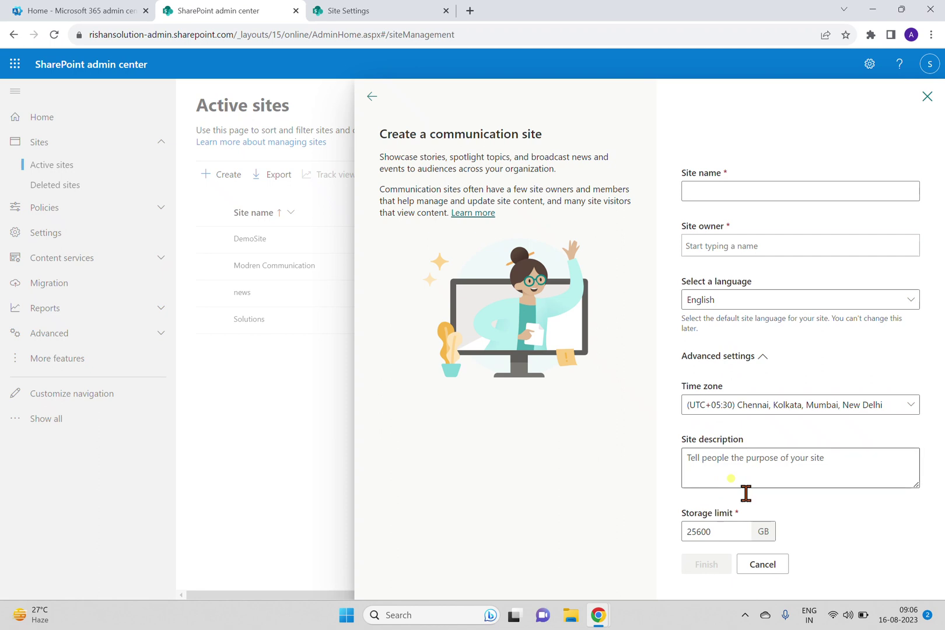
pyautogui.click(780, 193)
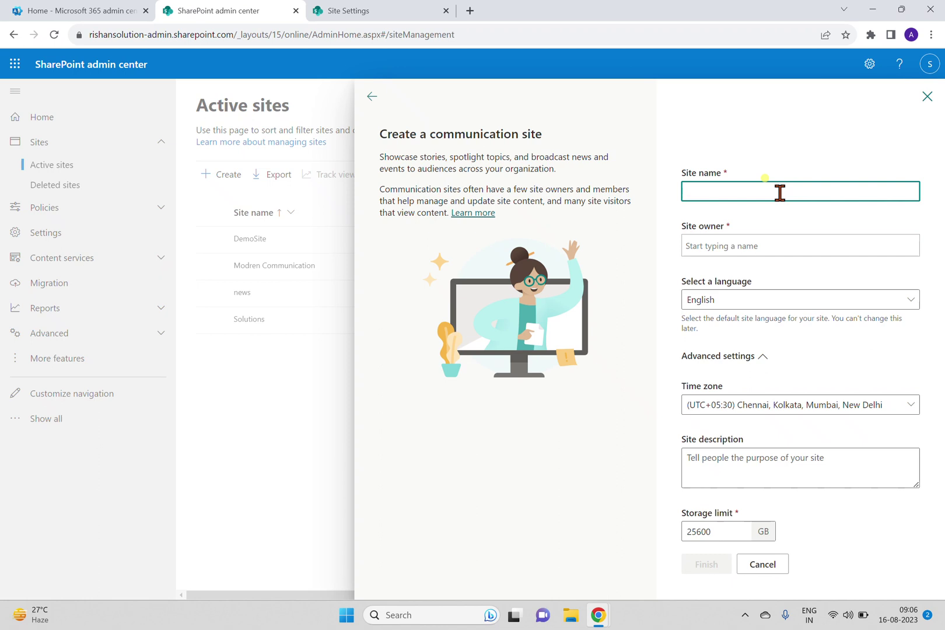
pyautogui.write('AISite')
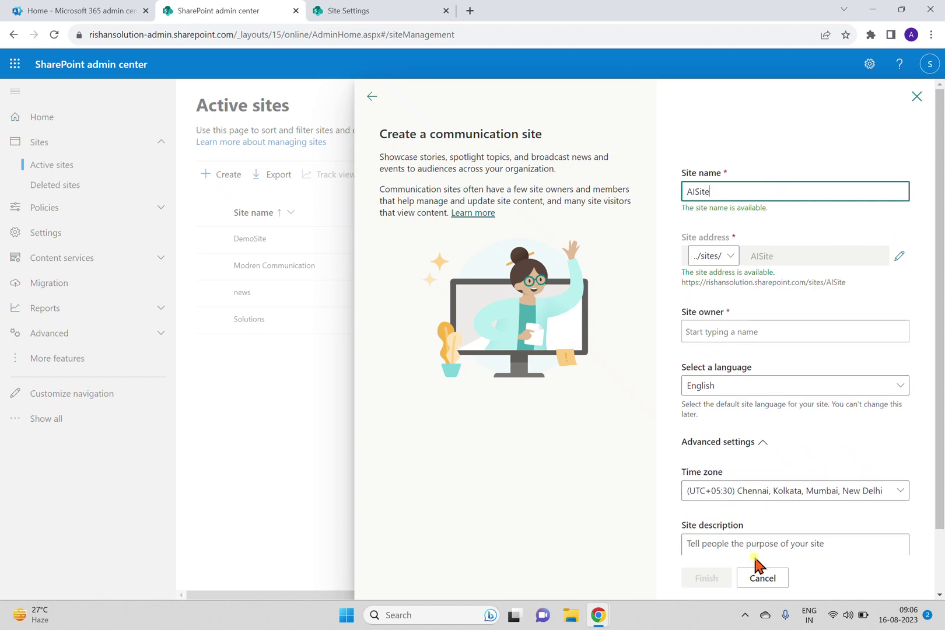
pyautogui.moveTo(940, 482); pyautogui.dragTo(941, 542)
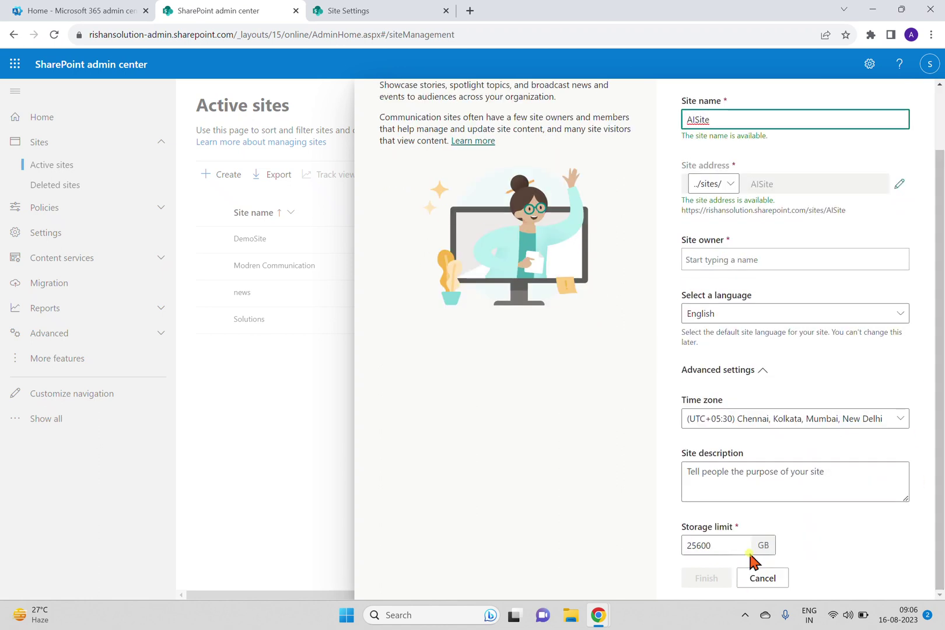
pyautogui.click(733, 261)
pyautogui.write('suppo')
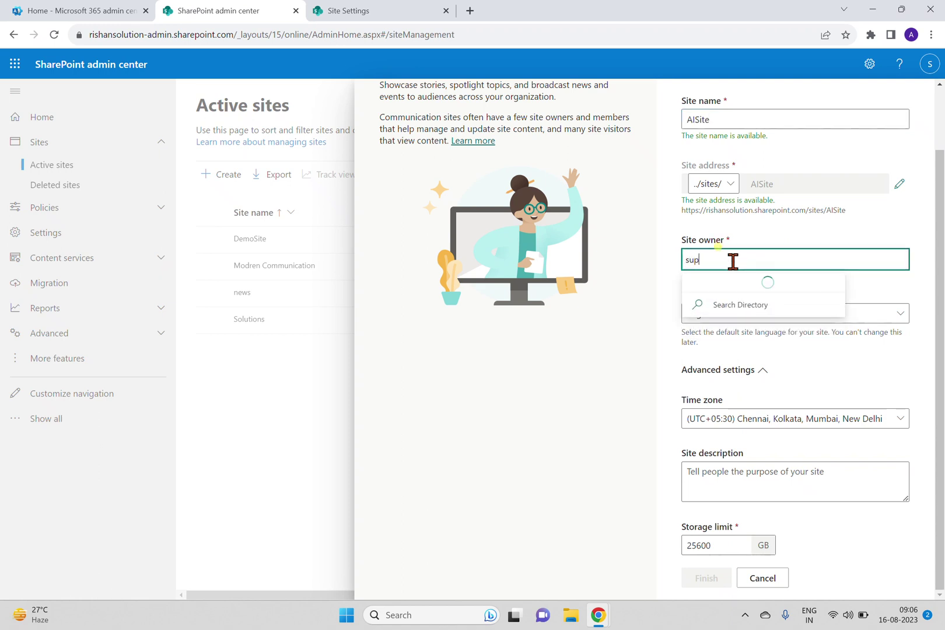
pyautogui.click(738, 287)
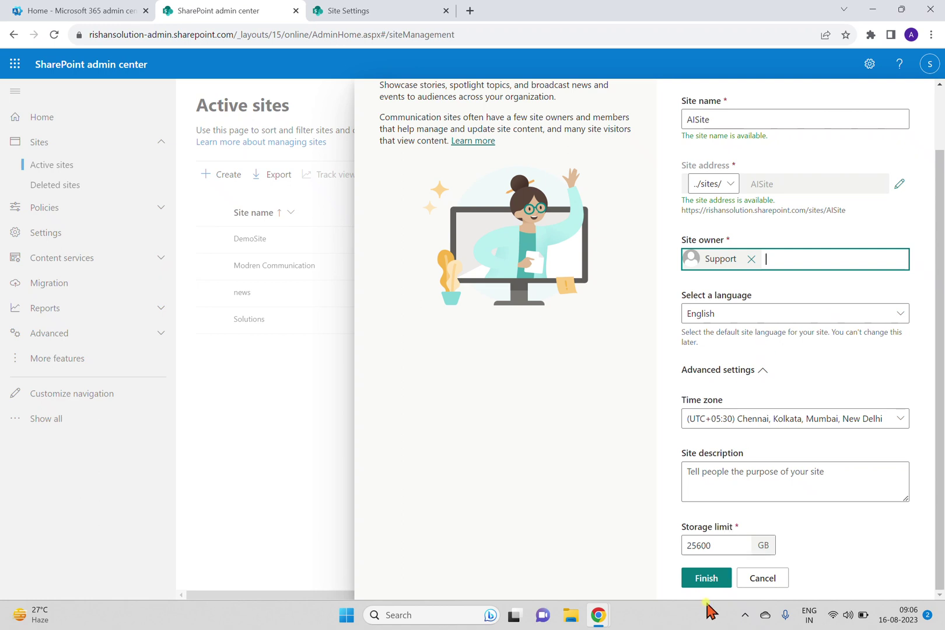
pyautogui.click(704, 577)
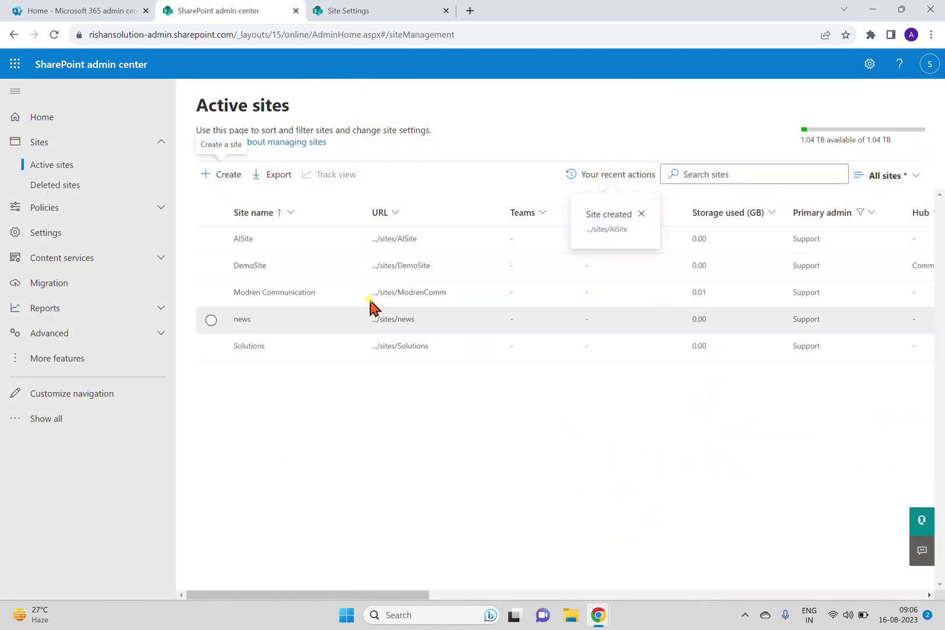
# Register Solutions as hub 'Solutions', allowing an organisation account and Support to associate sites
pyautogui.click(211, 346)
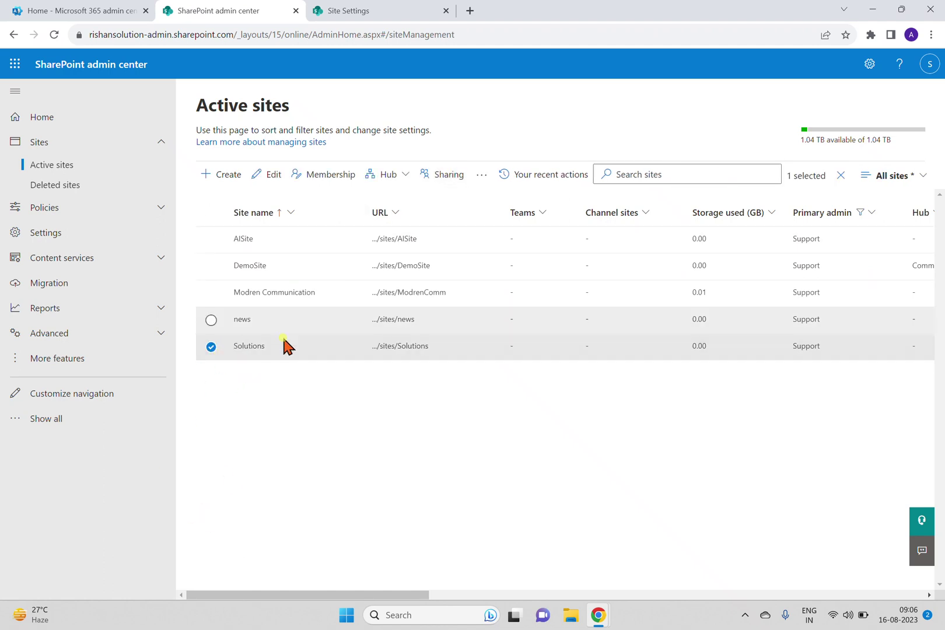
pyautogui.click(403, 181)
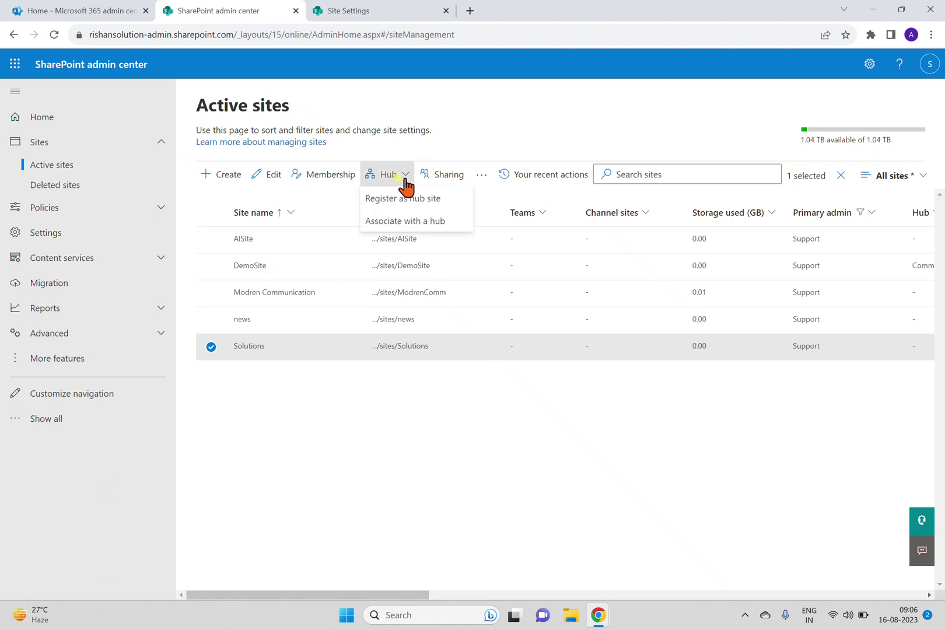
pyautogui.click(403, 199)
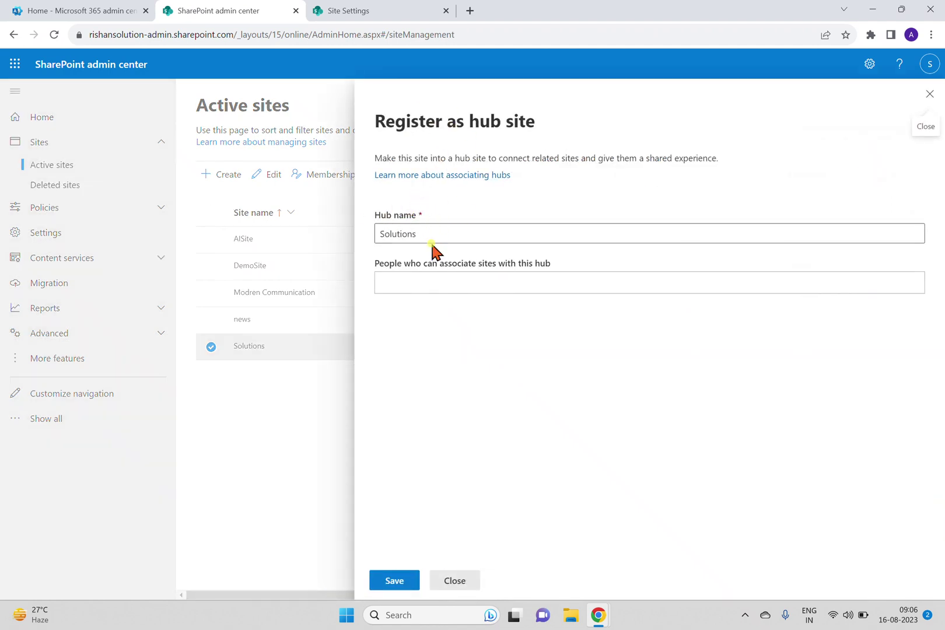
pyautogui.moveTo(432, 230); pyautogui.dragTo(354, 249)
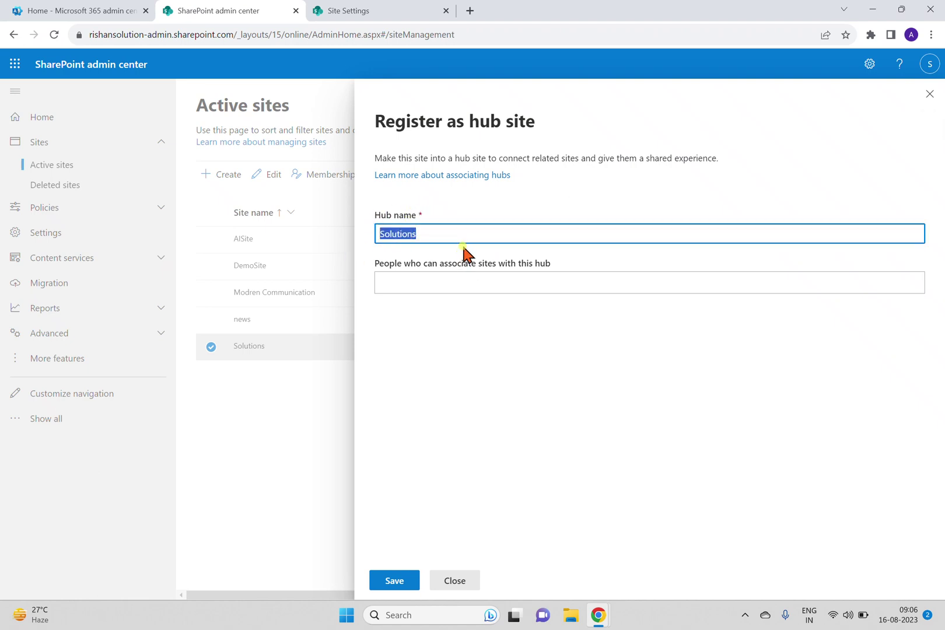
pyautogui.click(475, 284)
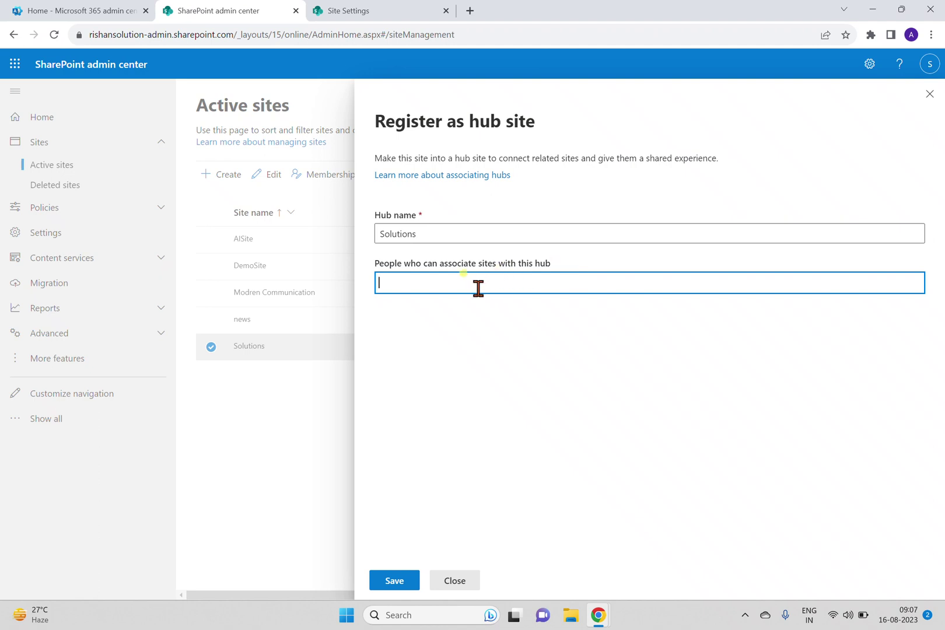
pyautogui.write('rishan sol')
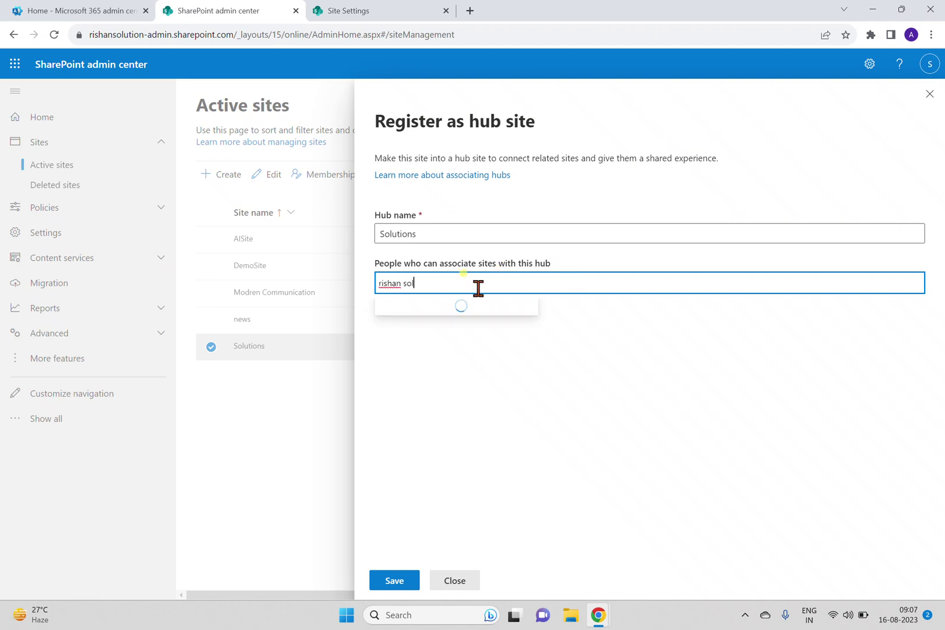
pyautogui.click(450, 349)
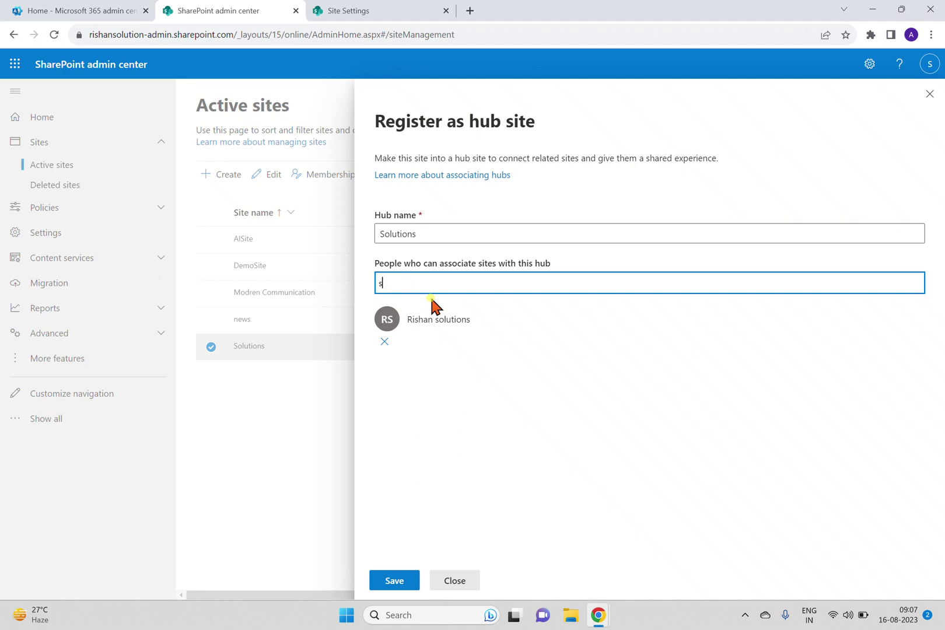
pyautogui.write('su')
pyautogui.click(433, 322)
pyautogui.click(388, 582)
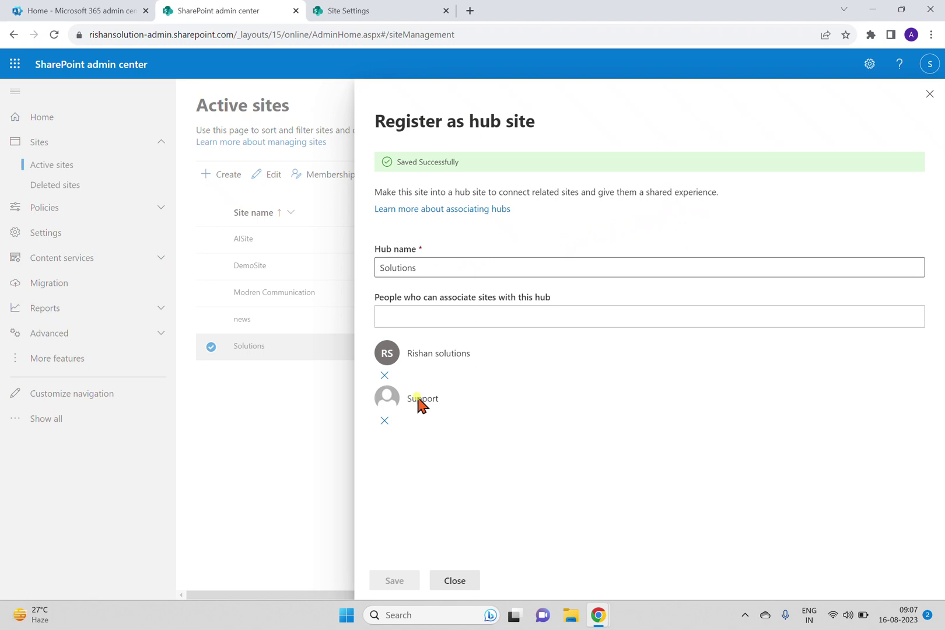
pyautogui.click(930, 95)
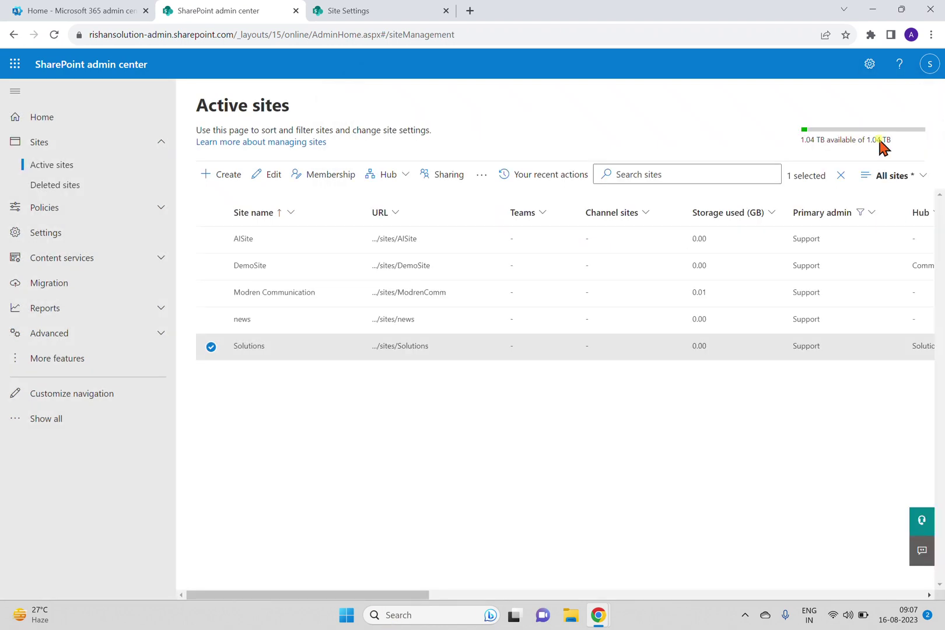
# Start associating news with the Solutions hub, then discard it without saving
pyautogui.click(211, 347)
pyautogui.click(211, 320)
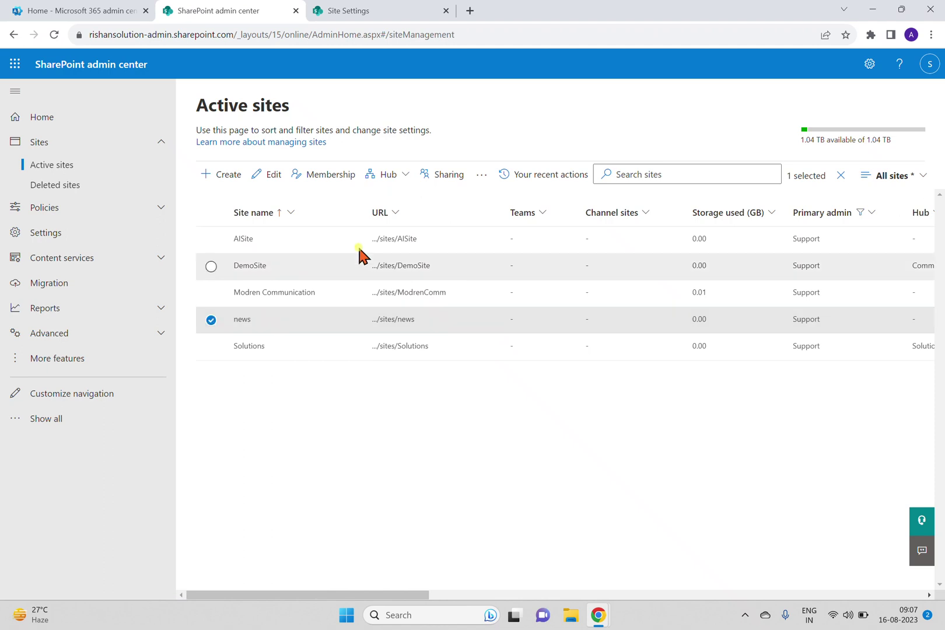
pyautogui.click(406, 185)
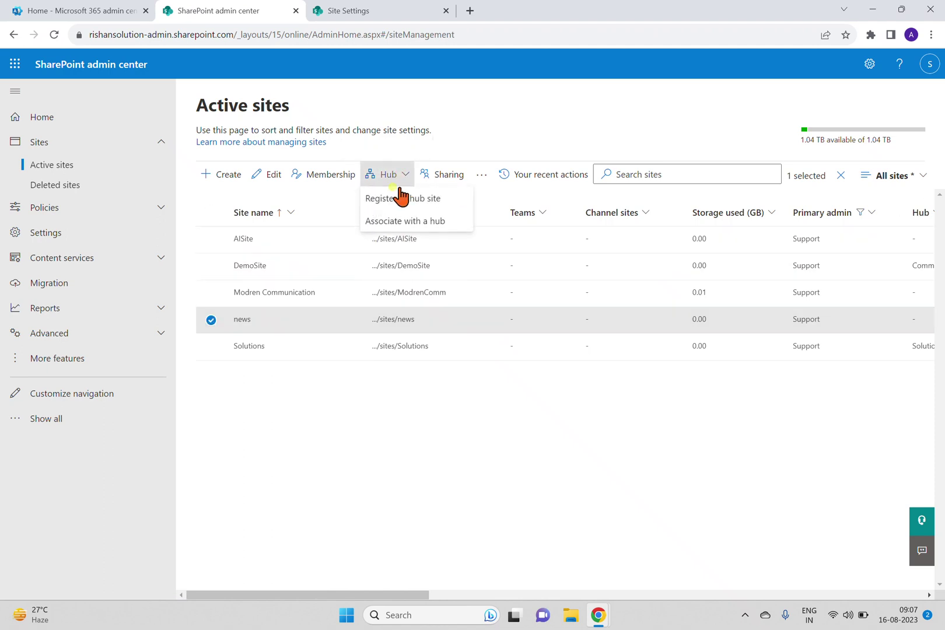
pyautogui.click(432, 228)
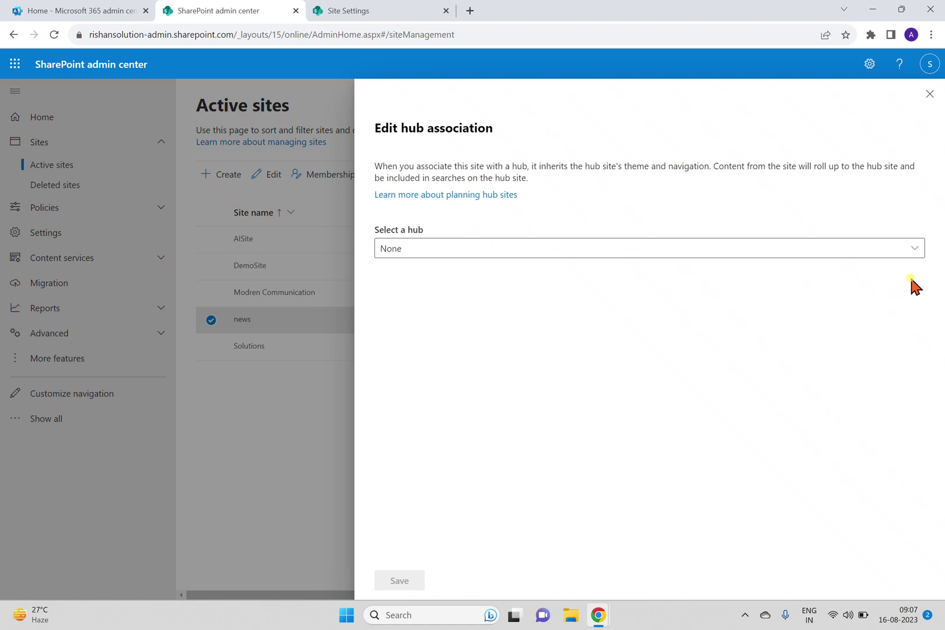
pyautogui.click(914, 249)
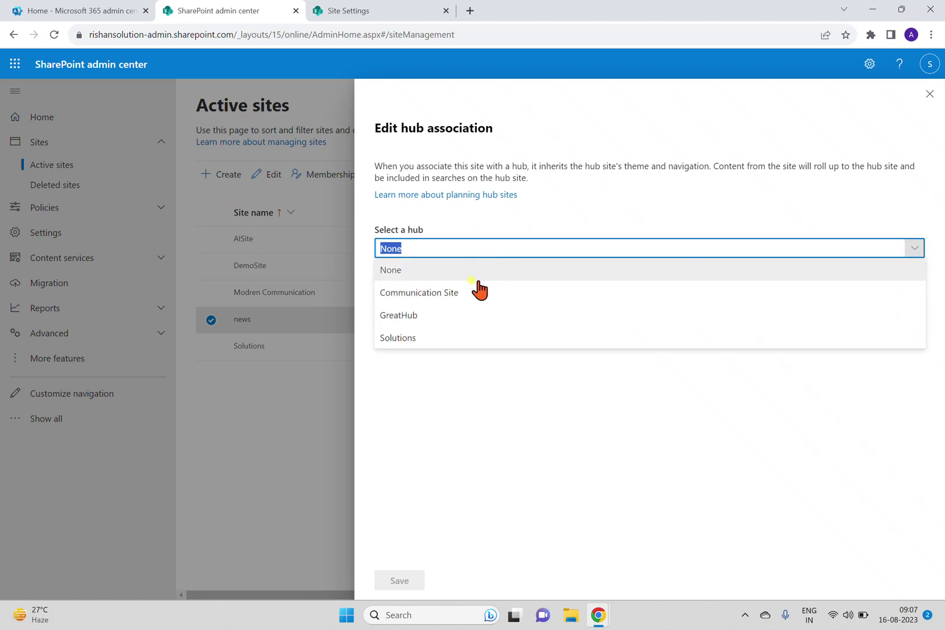
pyautogui.click(461, 339)
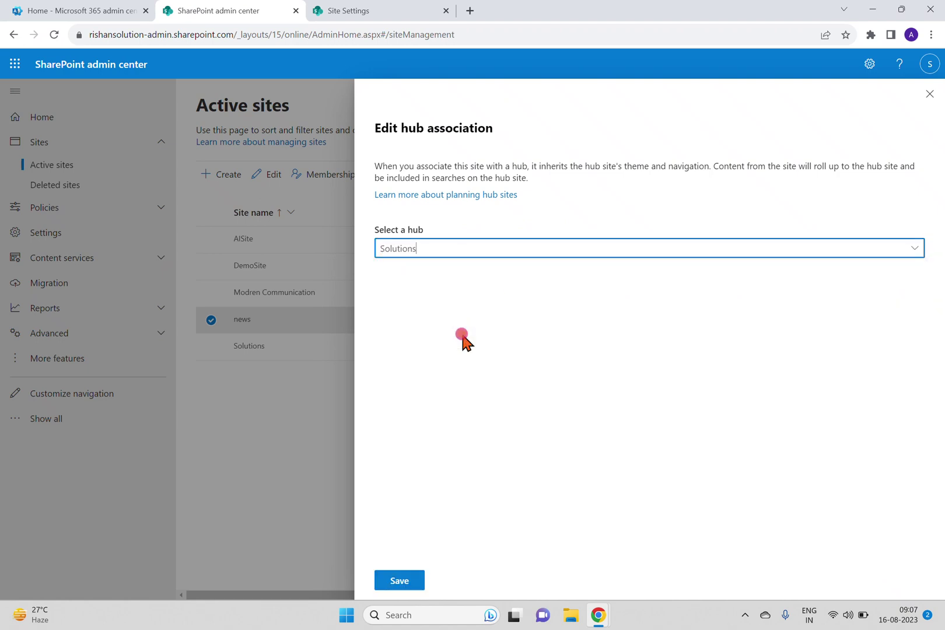
pyautogui.click(930, 94)
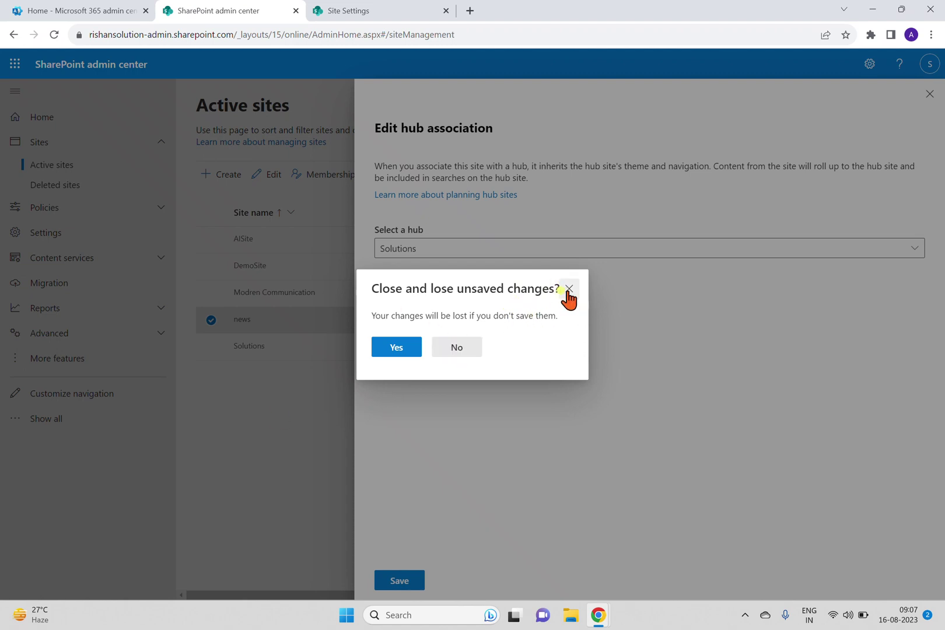
pyautogui.click(454, 348)
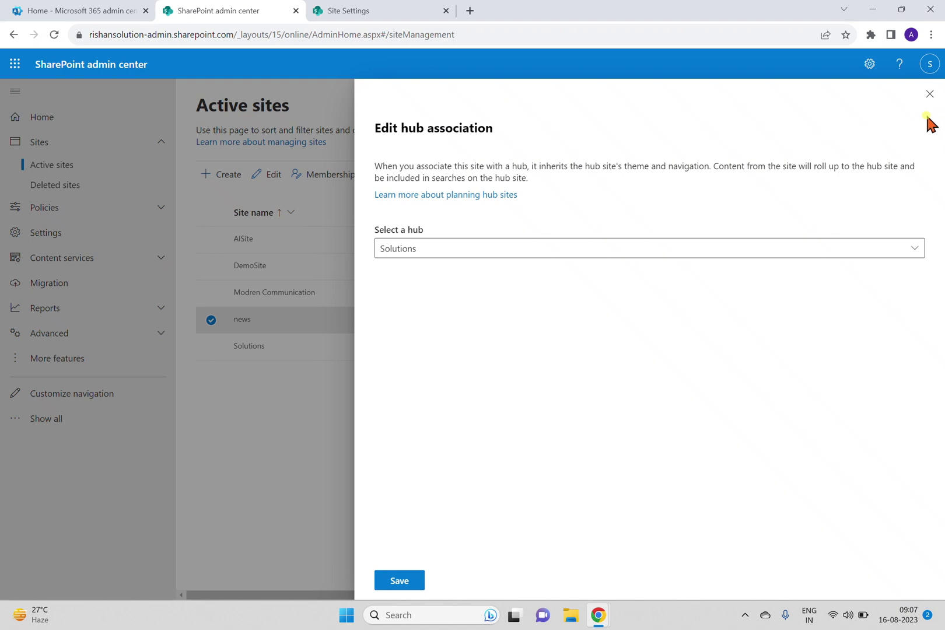
pyautogui.click(930, 94)
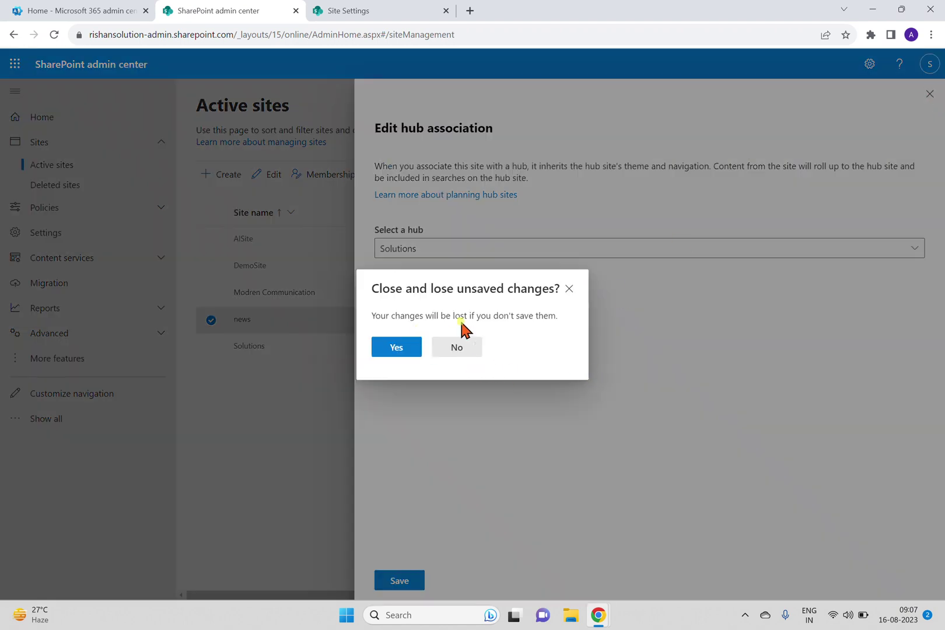
pyautogui.click(393, 349)
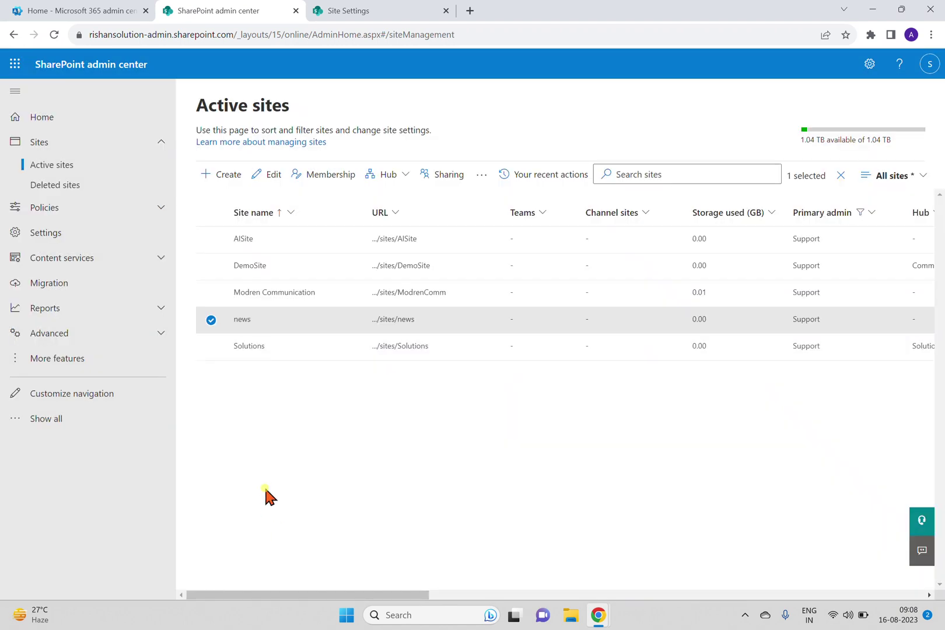
# Open the news home page from its site details, dismiss the design prompt, and return to Site Settings
pyautogui.click(352, 17)
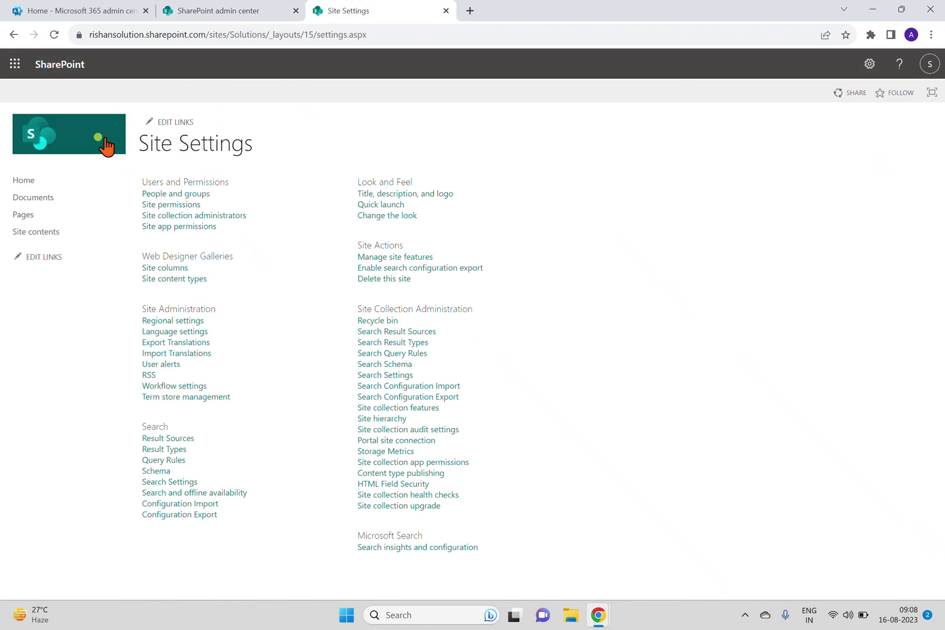
pyautogui.click(234, 17)
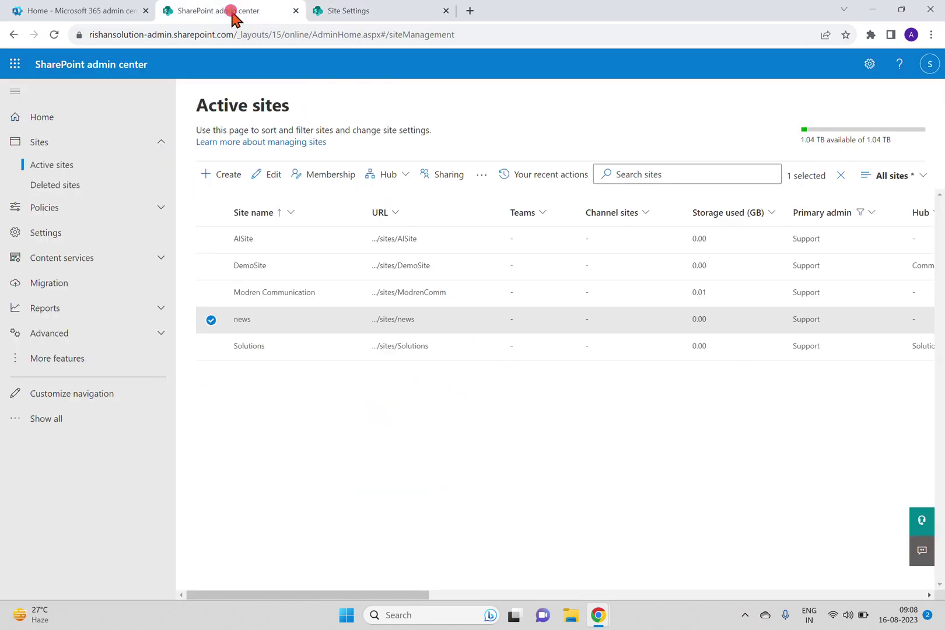
pyautogui.click(243, 321)
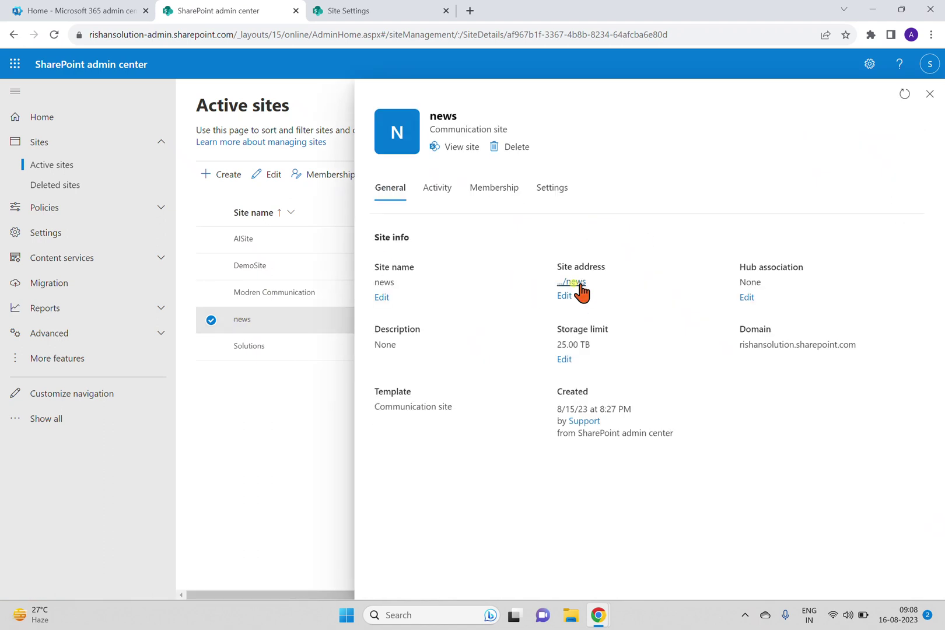
pyautogui.click(579, 284)
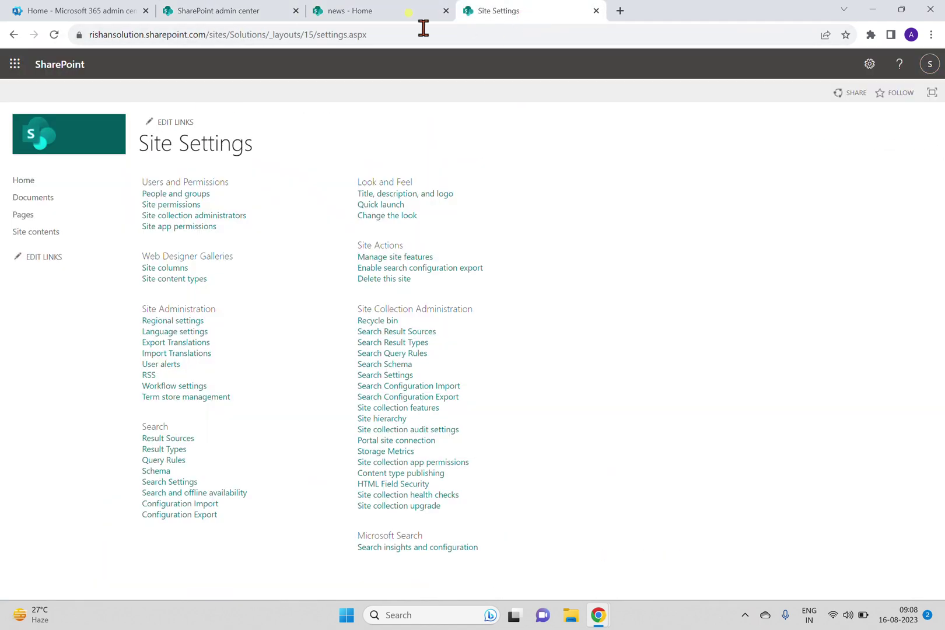
pyautogui.click(379, 13)
pyautogui.click(654, 181)
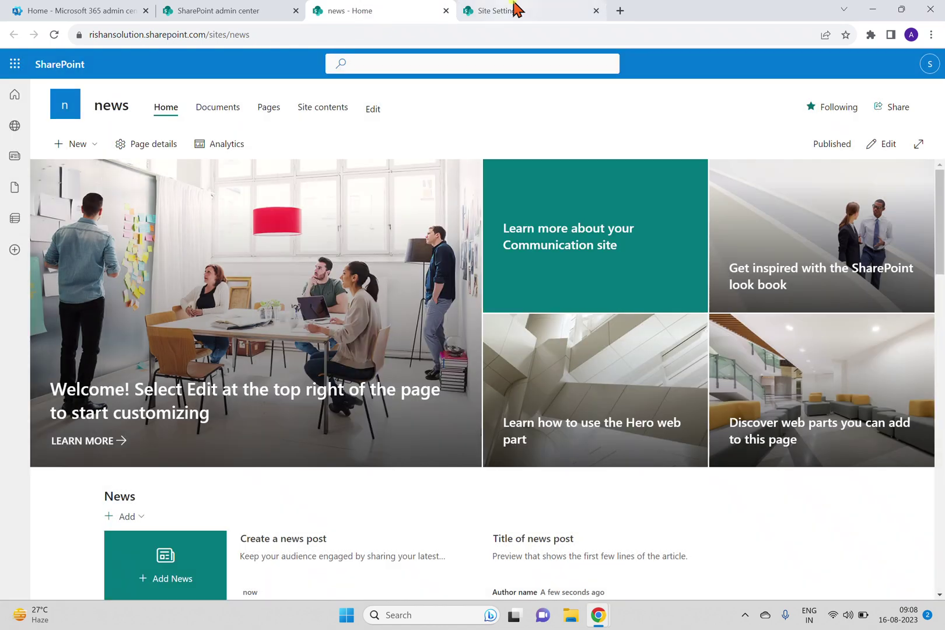
pyautogui.click(517, 11)
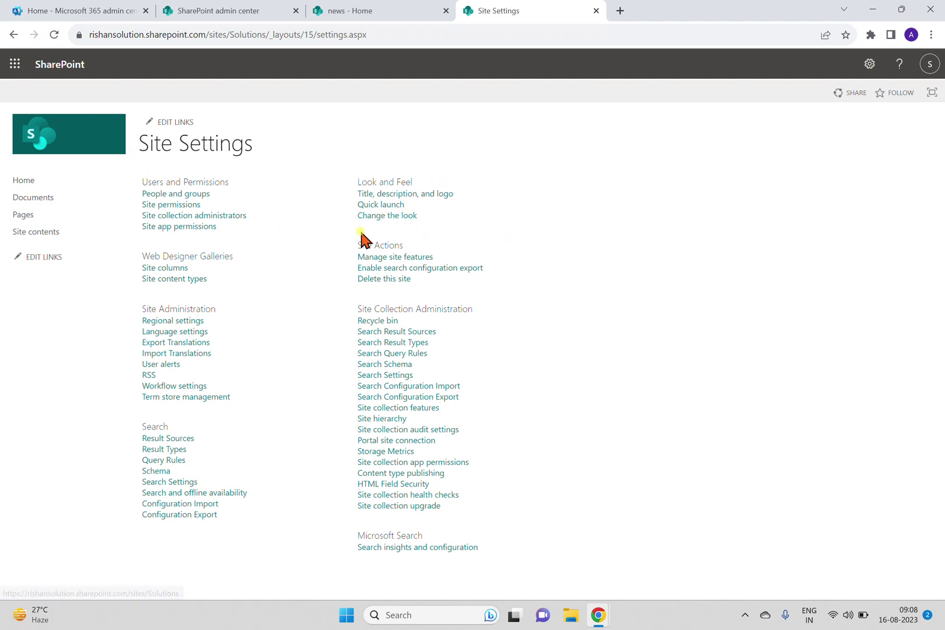
# Preview the Nature theme through Change the look and keep it
pyautogui.click(380, 215)
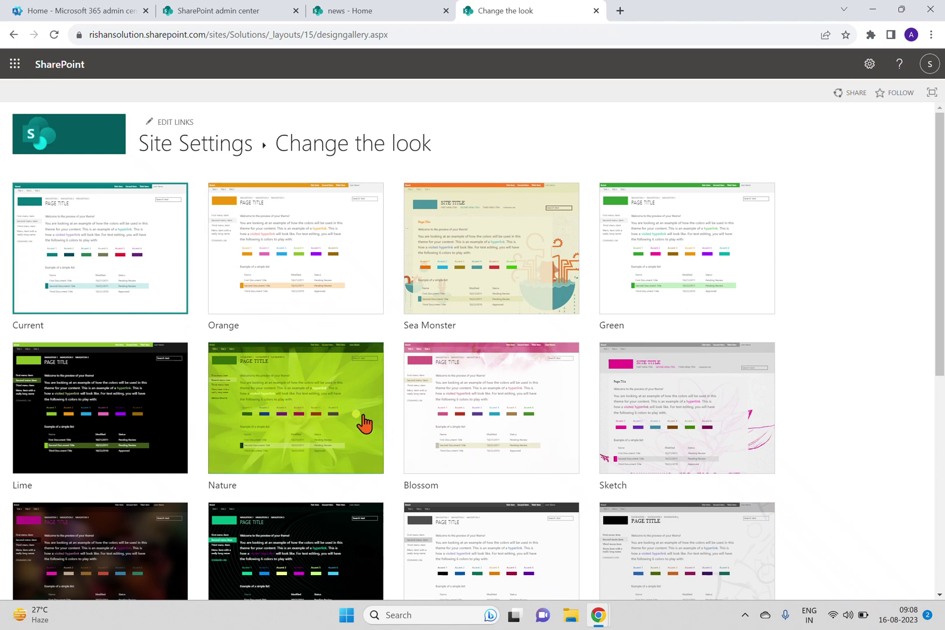
pyautogui.click(319, 423)
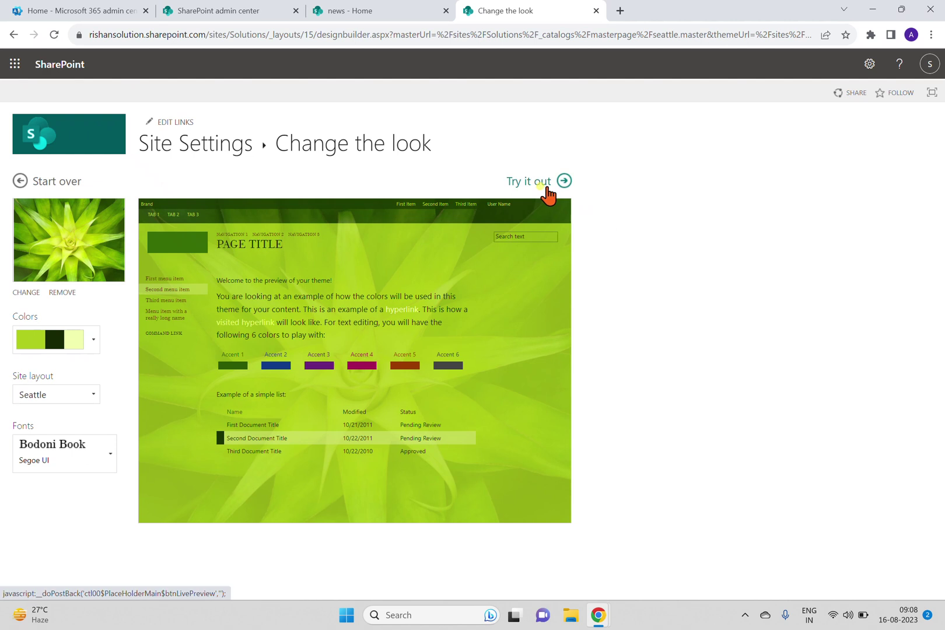
pyautogui.click(542, 184)
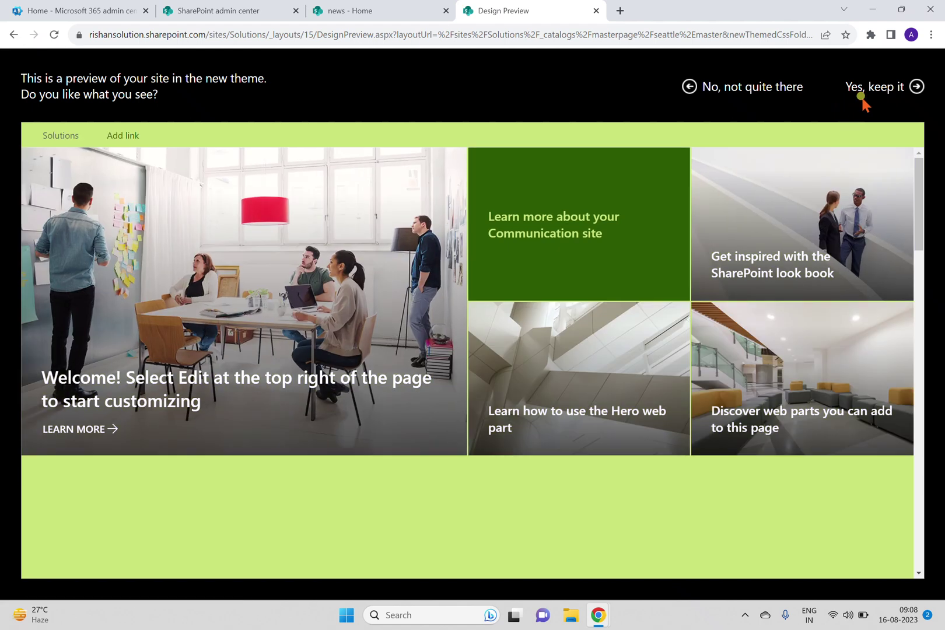
pyautogui.click(859, 91)
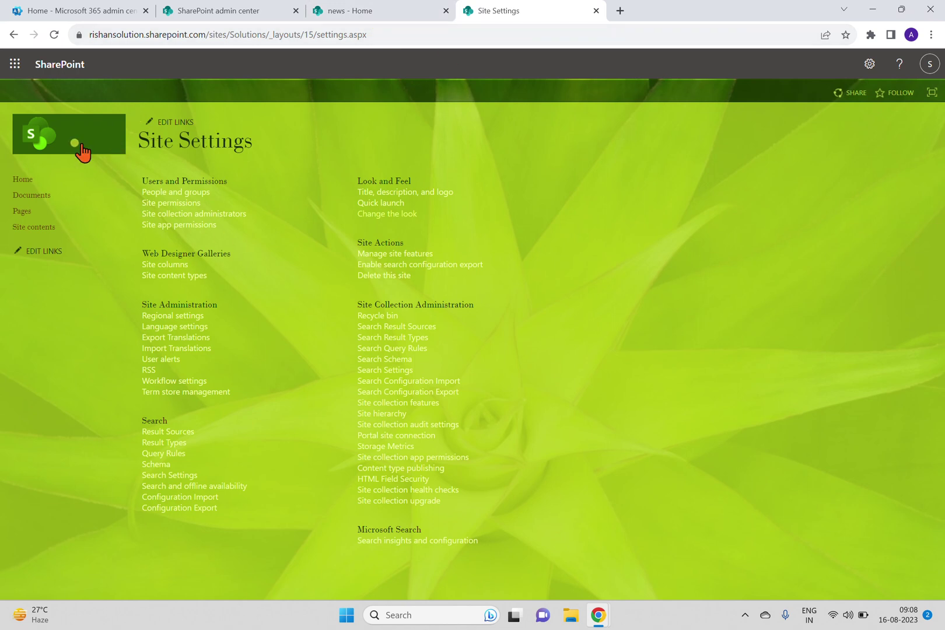
pyautogui.click(20, 180)
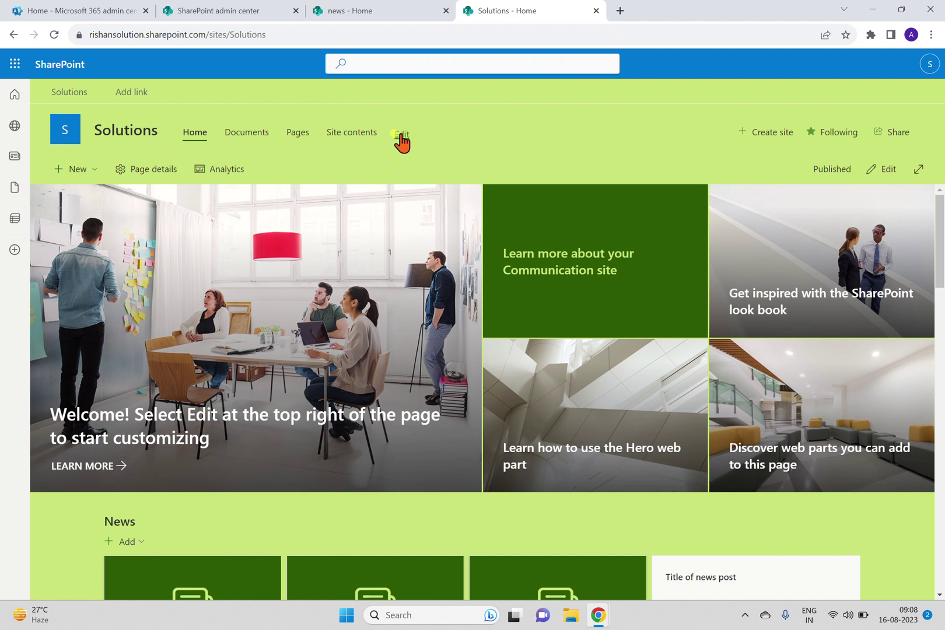
pyautogui.click(401, 137)
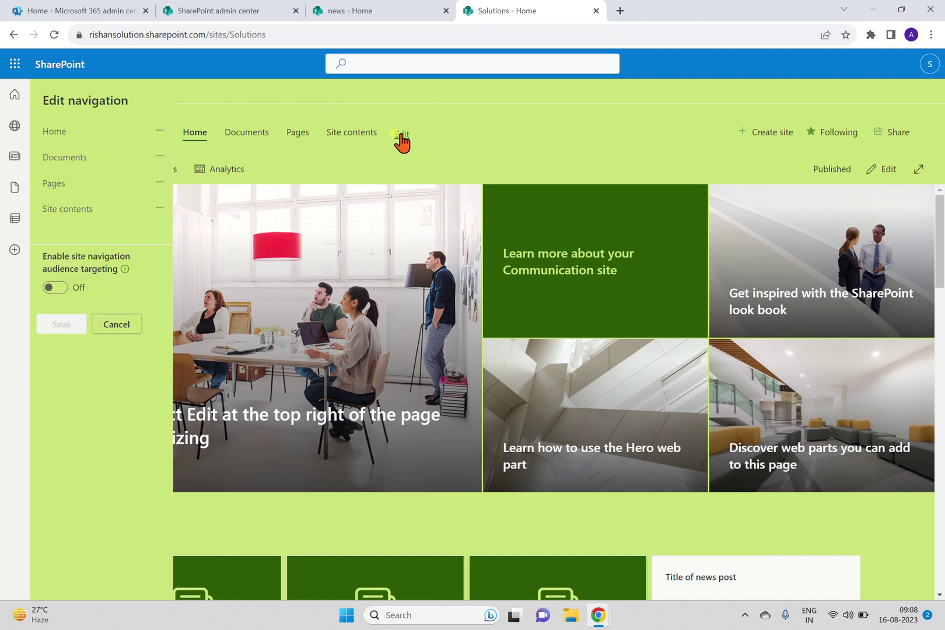
pyautogui.click(101, 223)
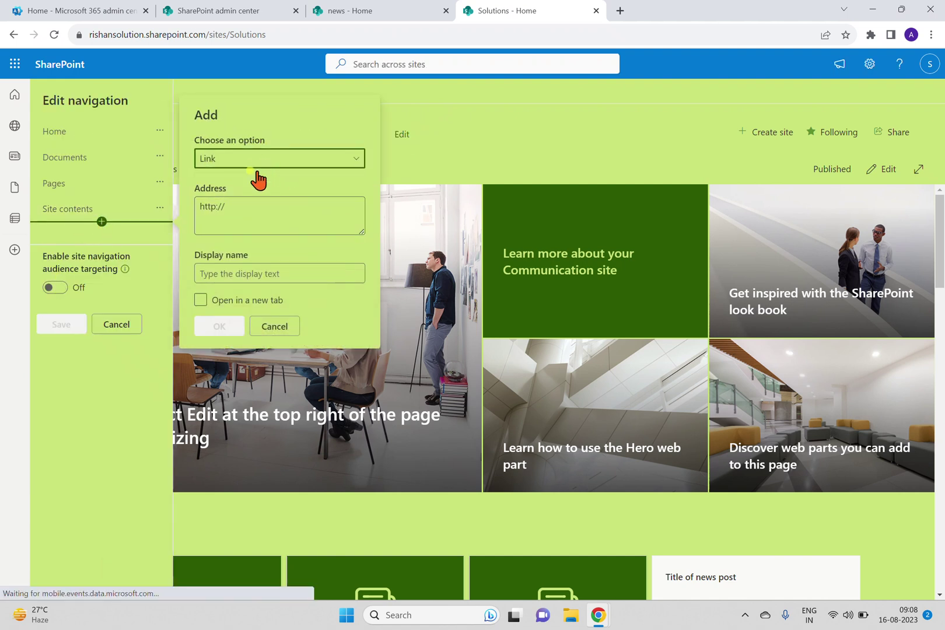
pyautogui.click(249, 216)
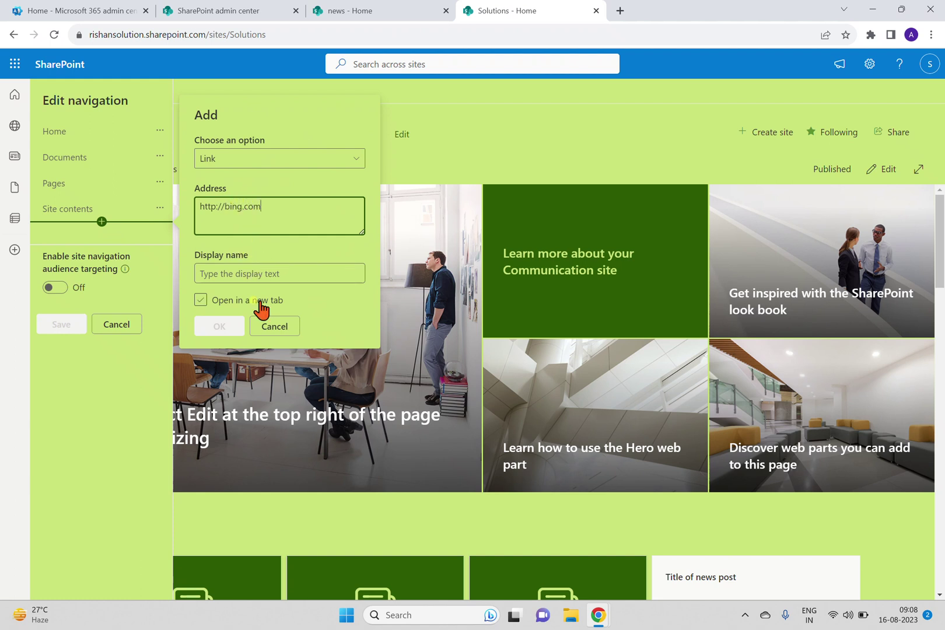
pyautogui.click(249, 271)
pyautogui.write('Bing')
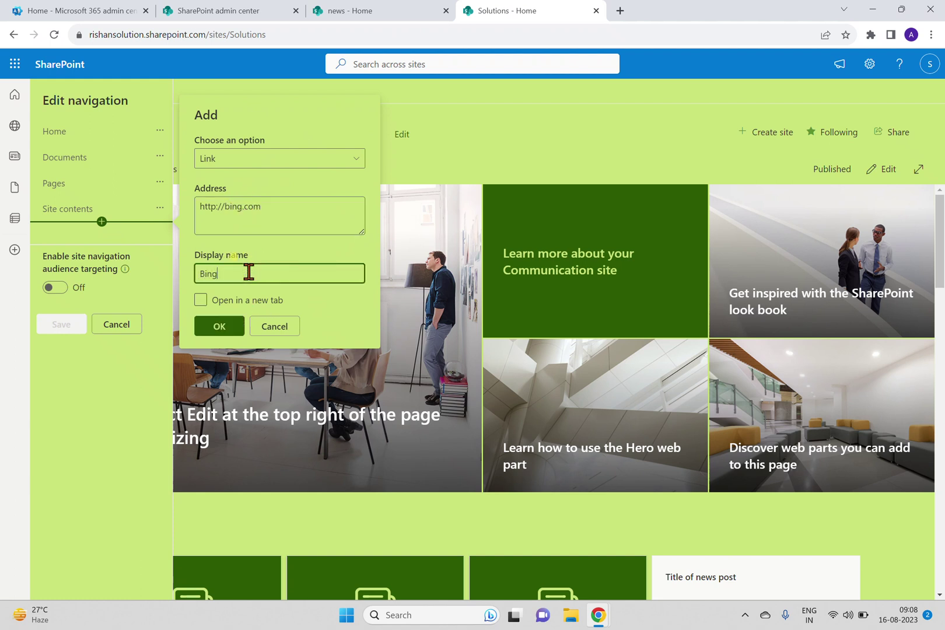
pyautogui.click(222, 329)
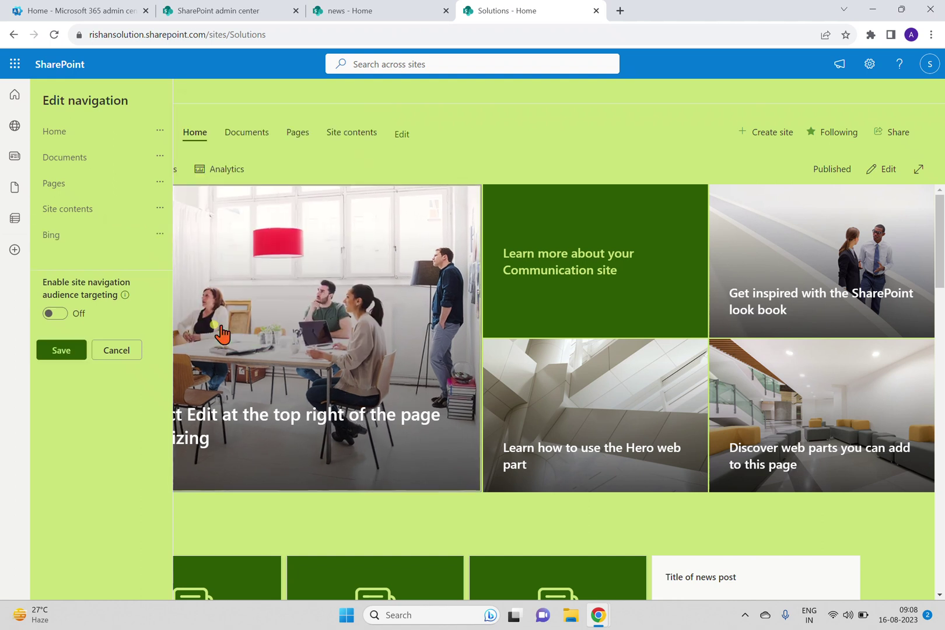
pyautogui.click(63, 351)
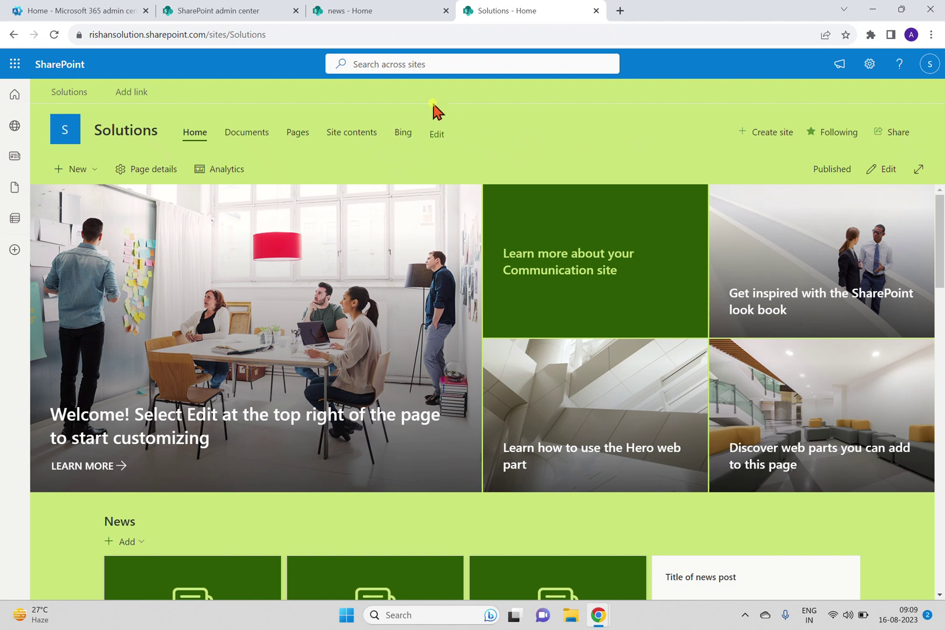
pyautogui.click(360, 11)
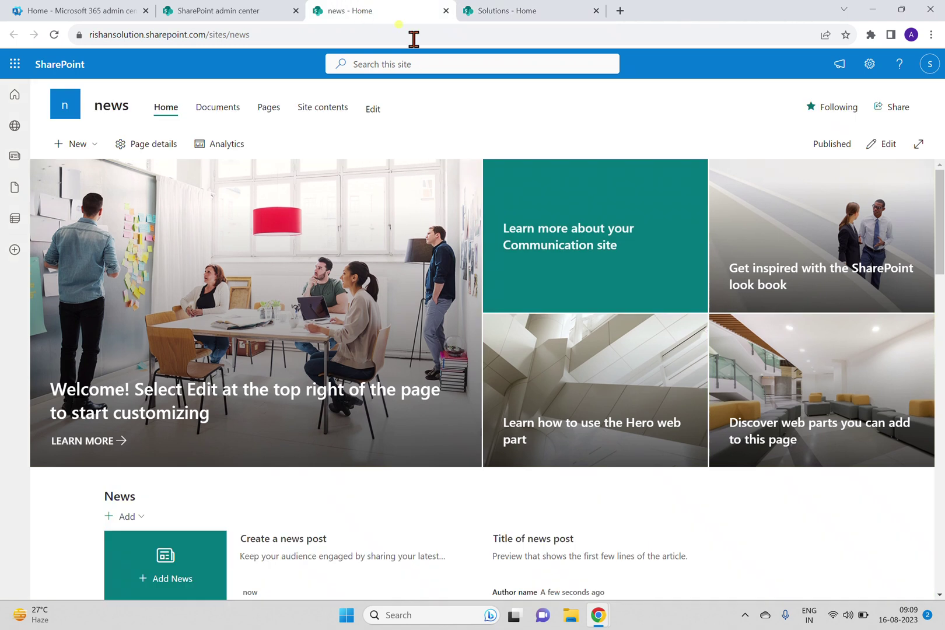
# Close the news details panel in the admin center and glance at its hub options
pyautogui.click(213, 10)
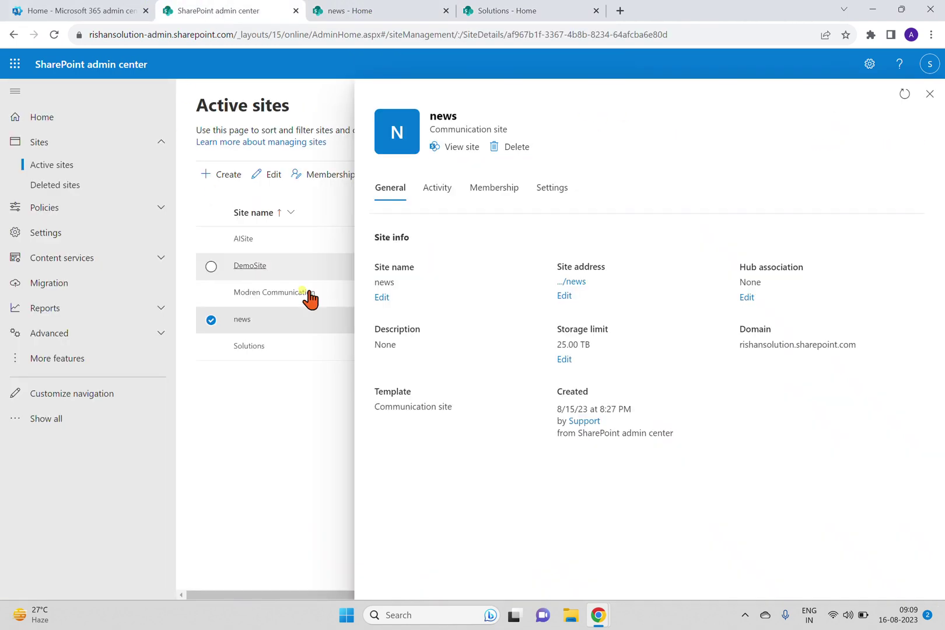
pyautogui.click(930, 94)
pyautogui.click(402, 176)
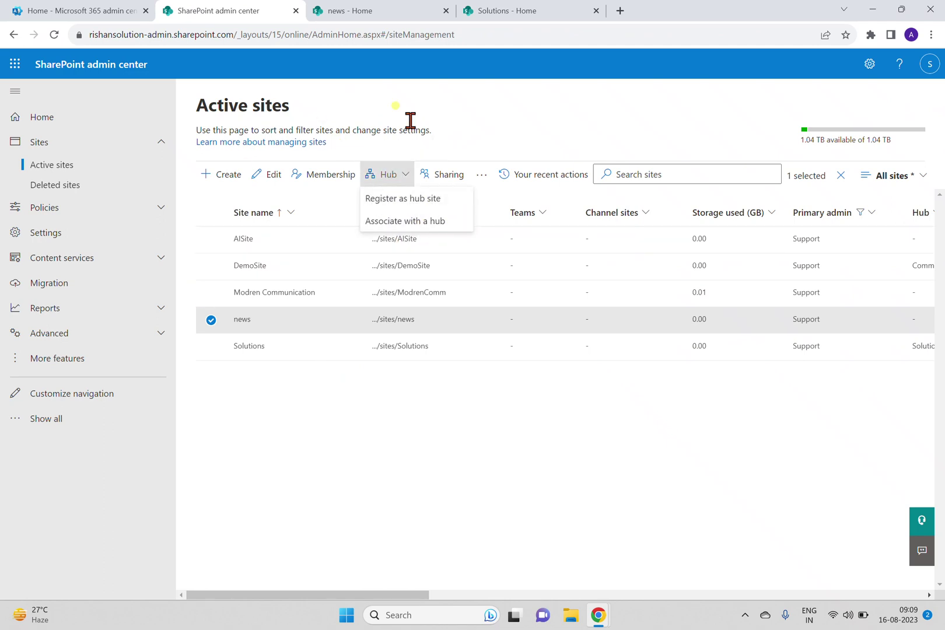
pyautogui.click(346, 12)
# Set the news site's hub association to Solutions in Site information and save
pyautogui.click(869, 64)
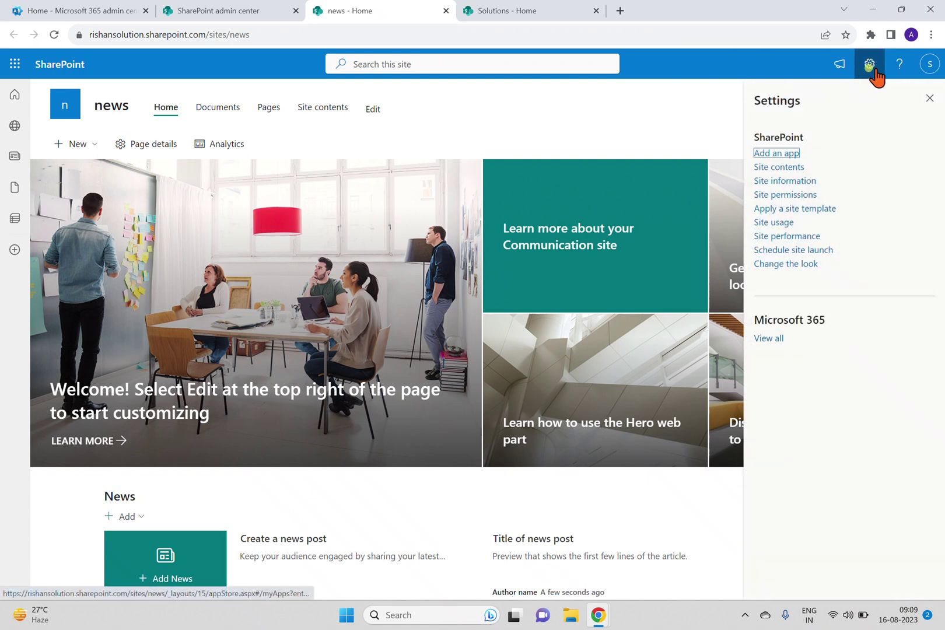
pyautogui.click(787, 181)
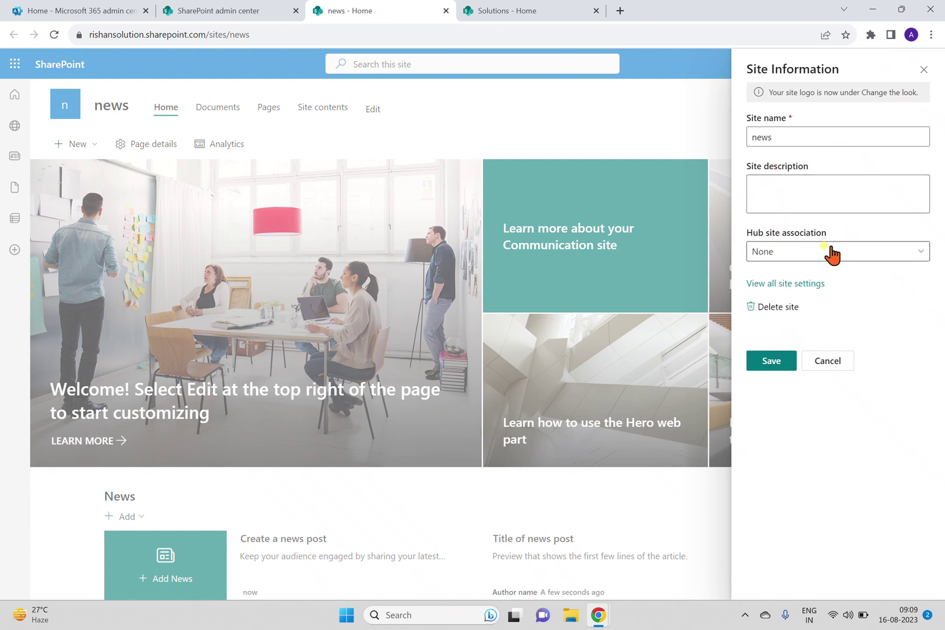
pyautogui.click(813, 256)
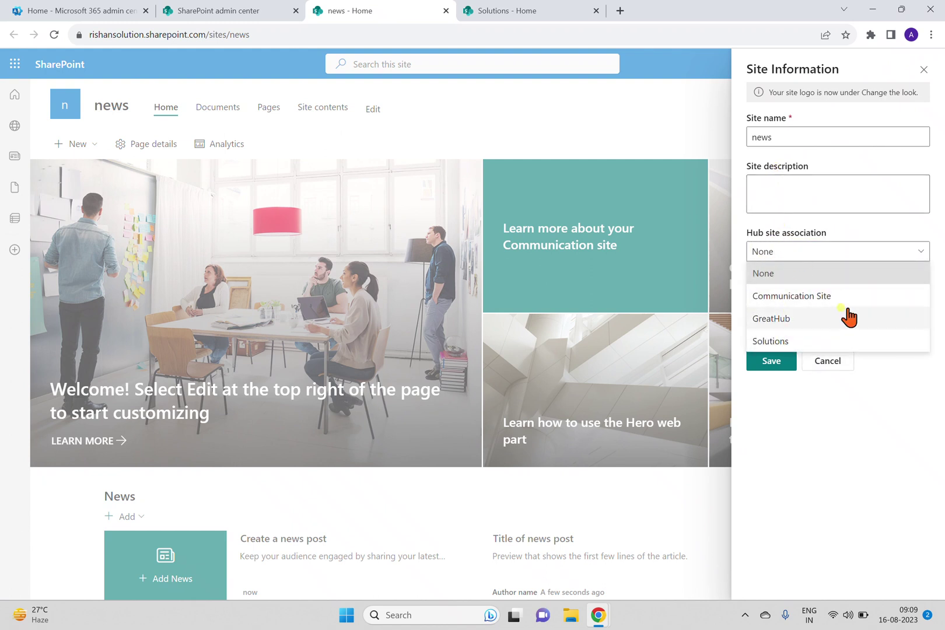
pyautogui.click(782, 343)
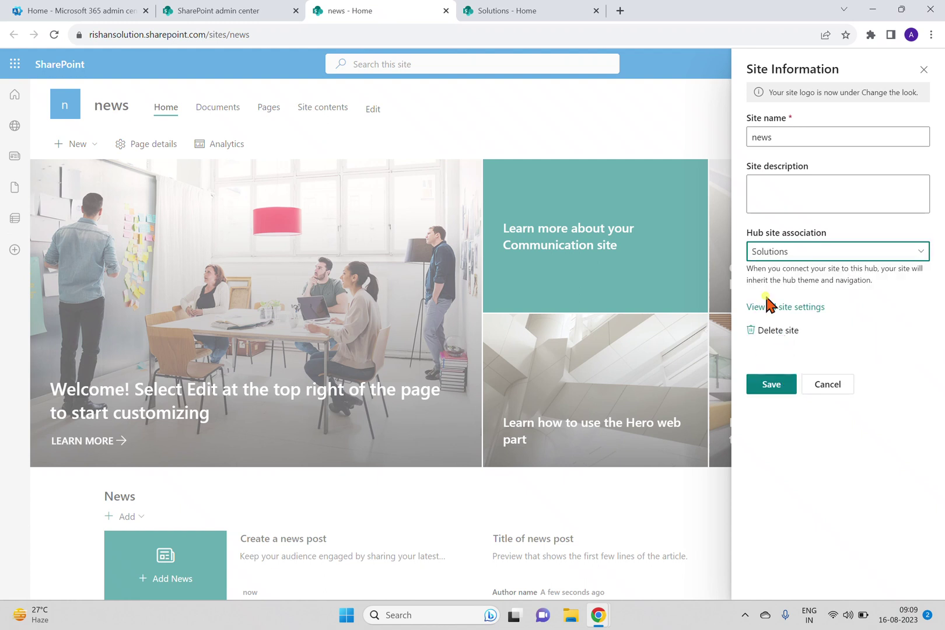
pyautogui.click(771, 383)
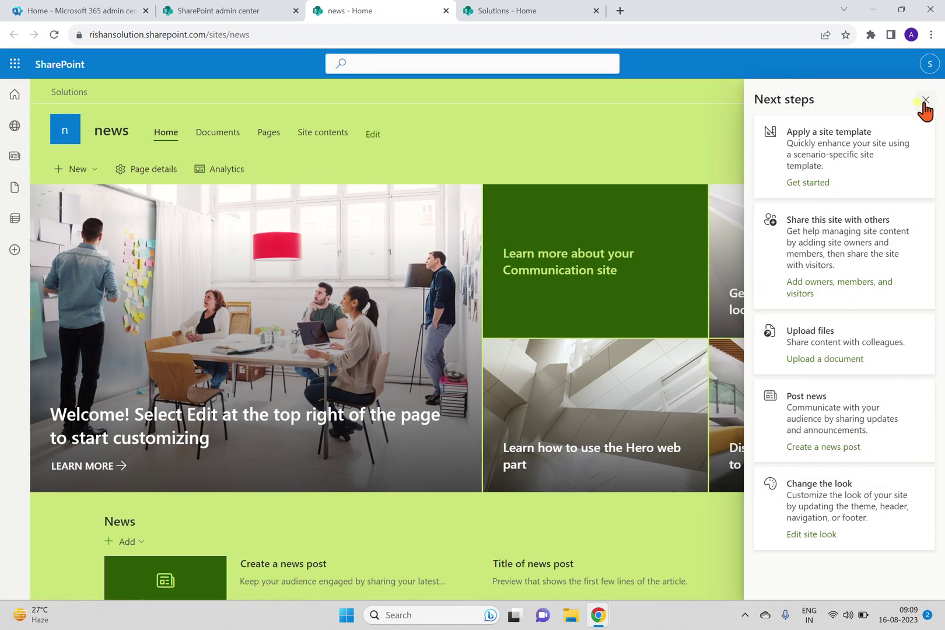
# Dismiss the news Next steps pane, then uncheck news in the admin center's Active sites
pyautogui.click(924, 99)
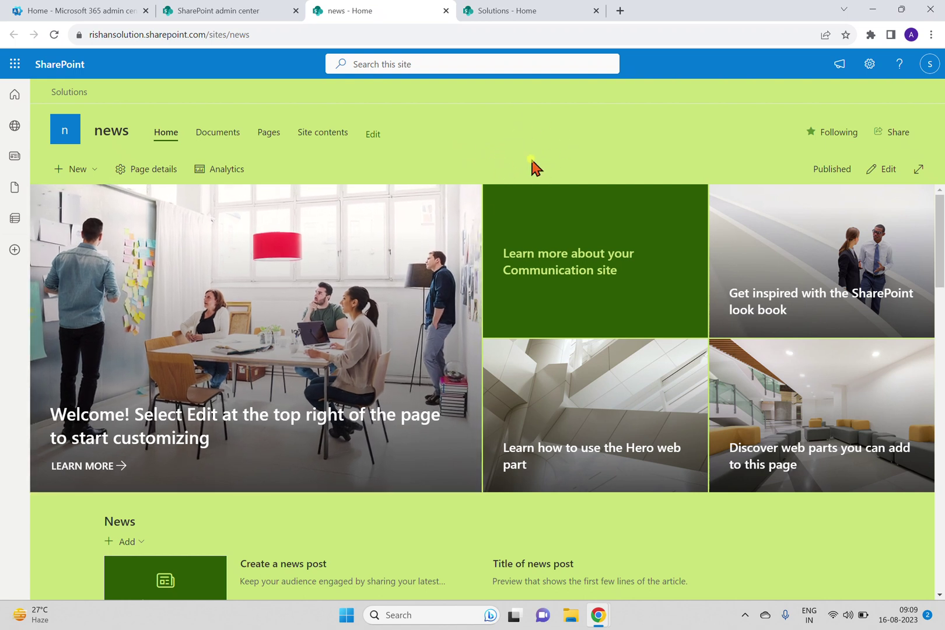
pyautogui.click(239, 12)
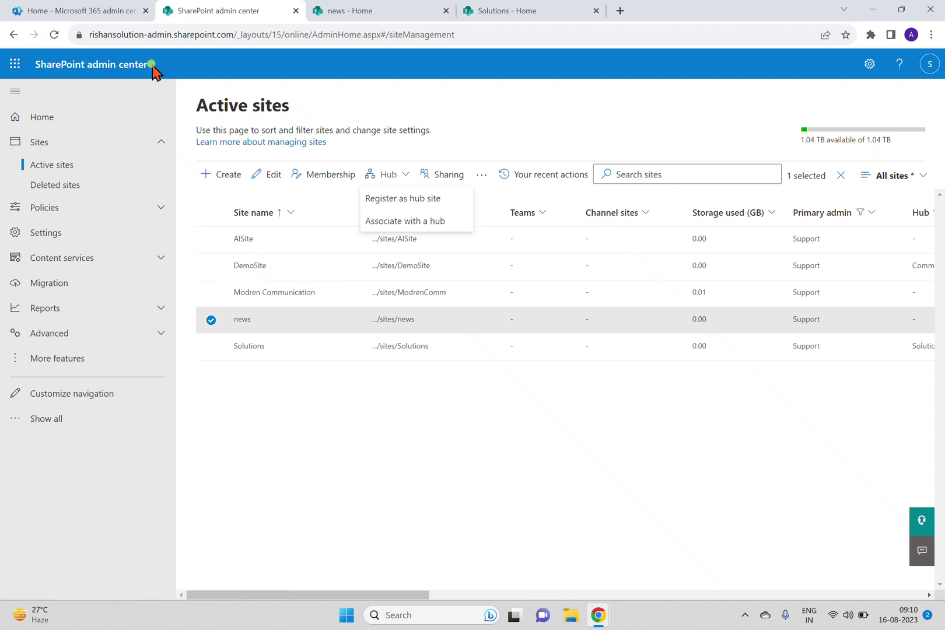
pyautogui.click(208, 324)
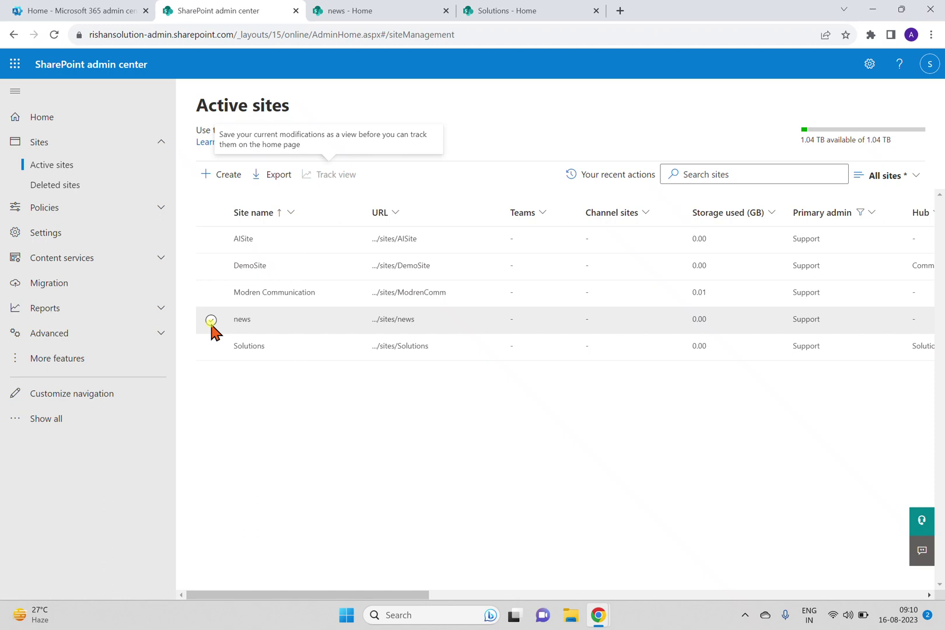
# Select Modren Communication, glance at the news site's settings, then return to Active sites
pyautogui.click(211, 293)
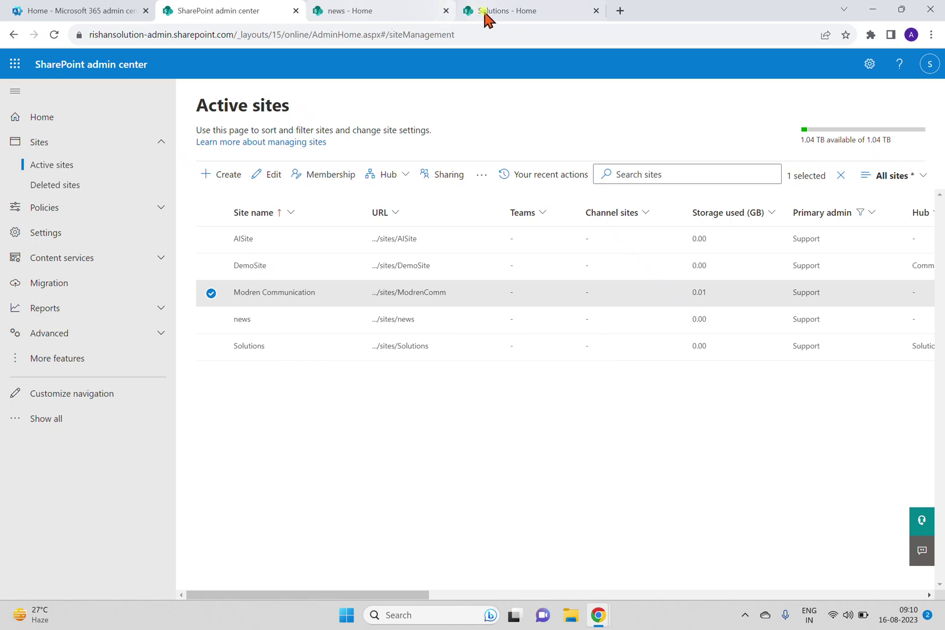
pyautogui.click(371, 15)
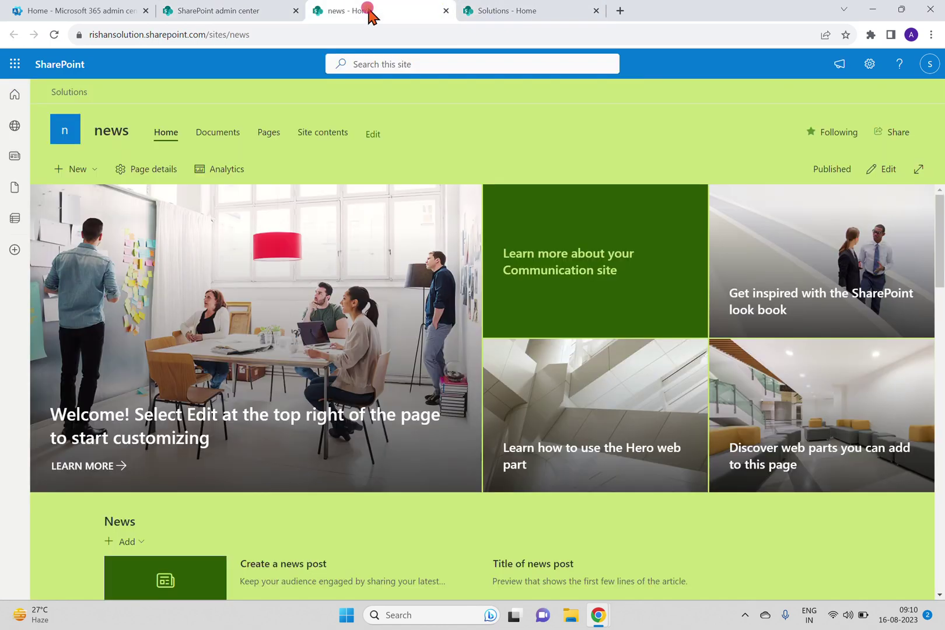
pyautogui.click(869, 65)
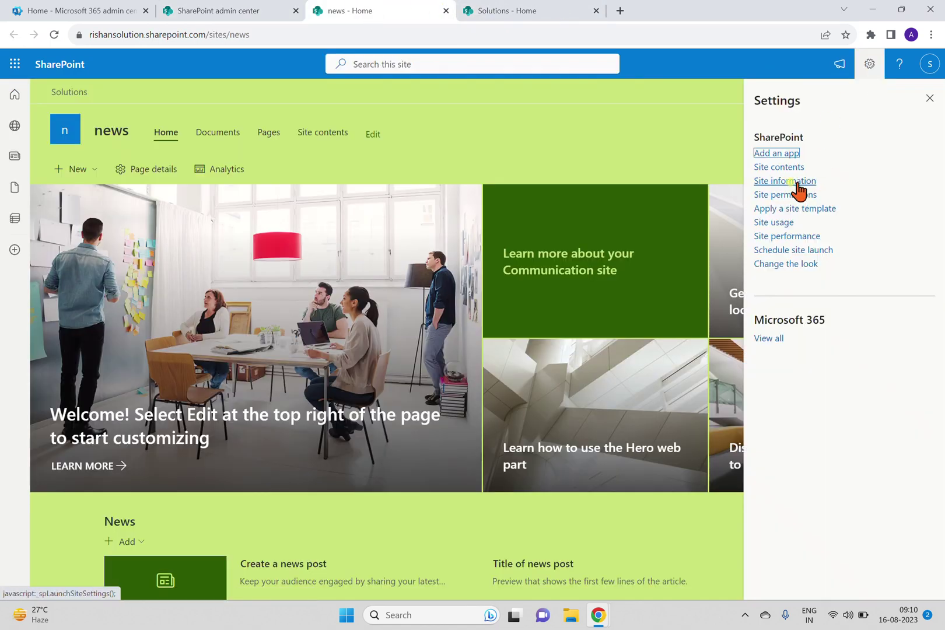
pyautogui.click(222, 13)
# Associate Modren Communication with the Solutions hub and save the association
pyautogui.click(406, 178)
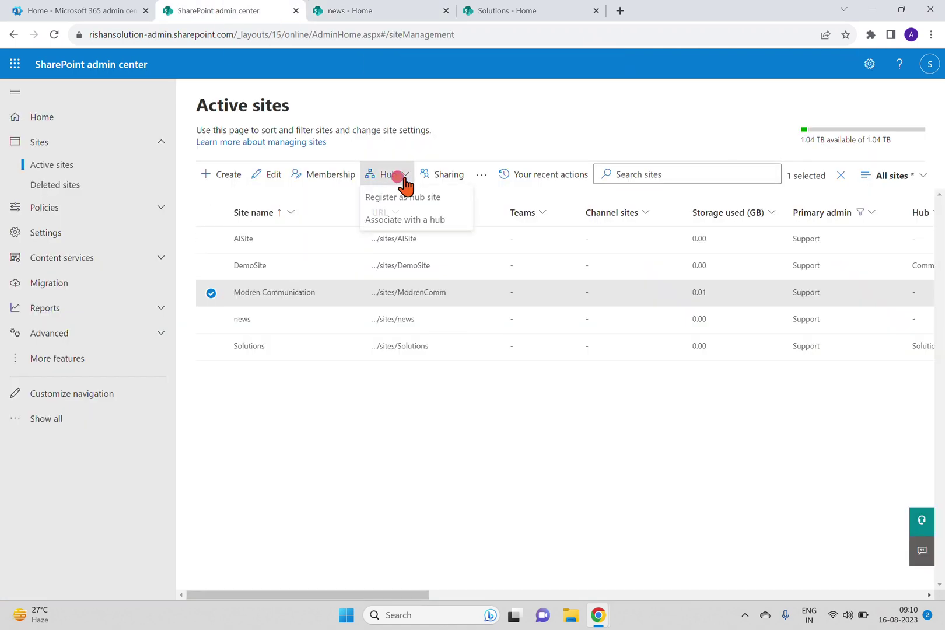
pyautogui.click(411, 221)
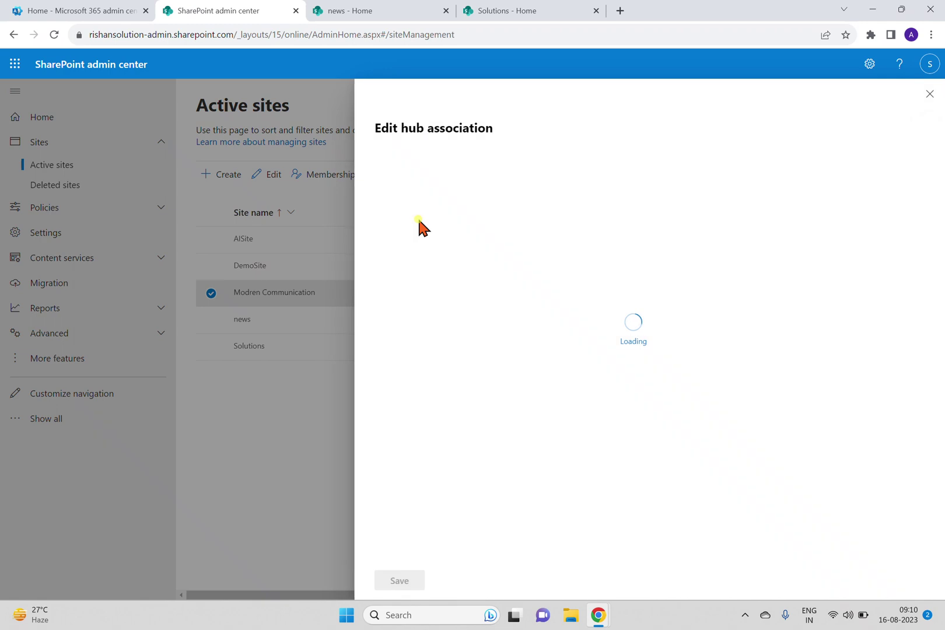
pyautogui.click(413, 249)
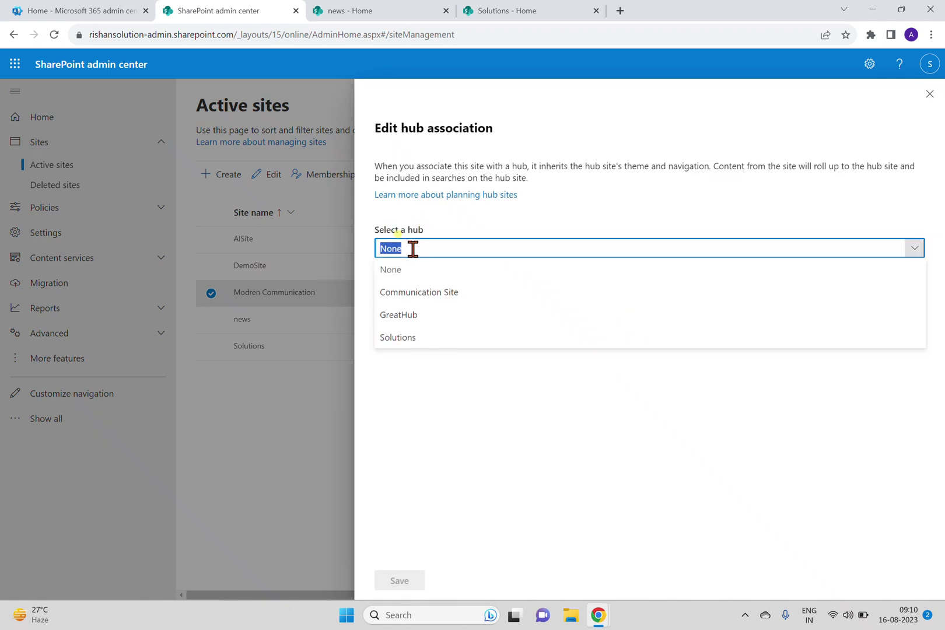
pyautogui.click(402, 338)
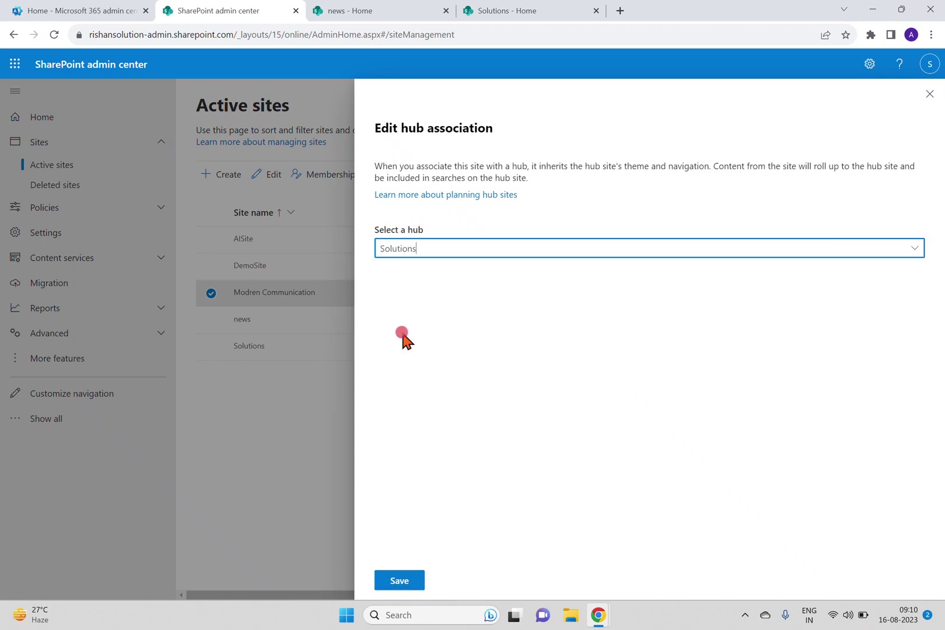
pyautogui.click(399, 582)
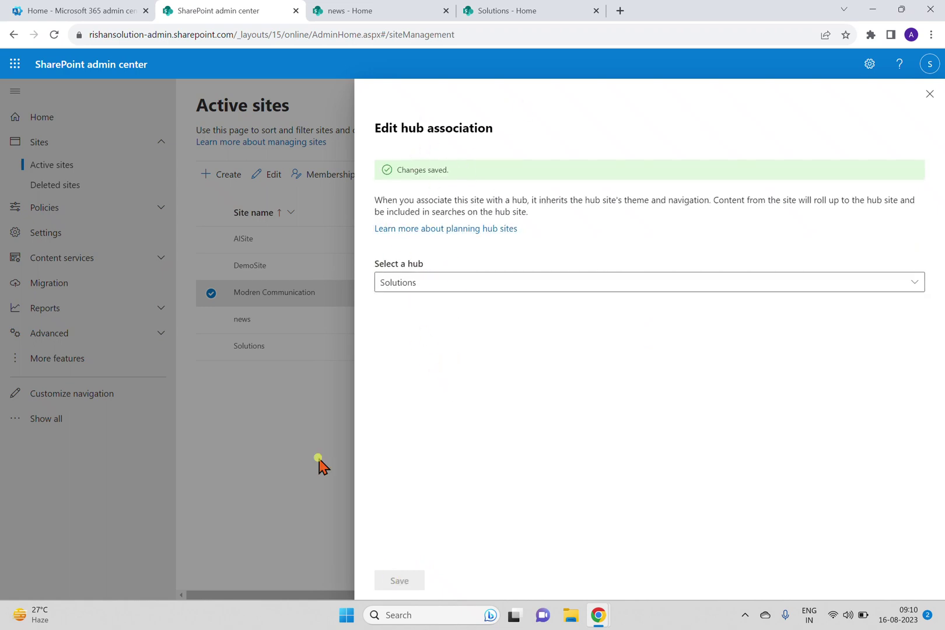
pyautogui.click(929, 93)
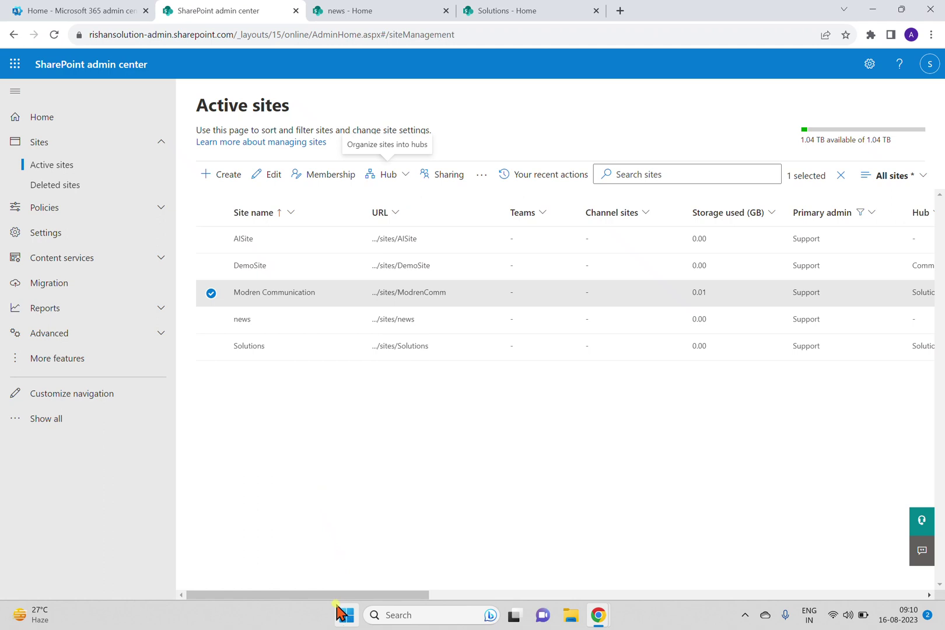
# Reload Active sites, filter by primary admin Support, and scroll right to the Hub column
pyautogui.moveTo(347, 592); pyautogui.dragTo(437, 561)
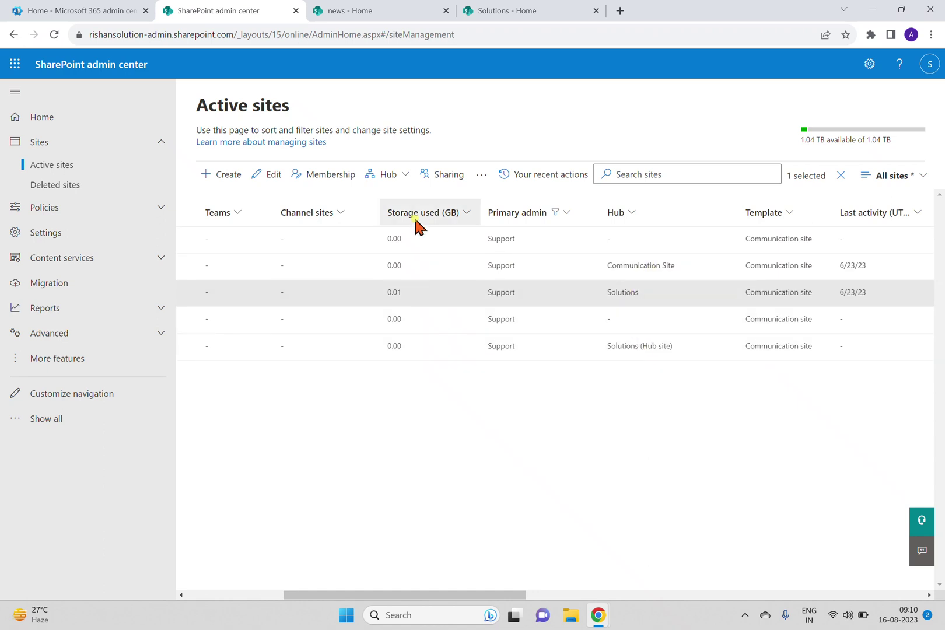
pyautogui.click(54, 35)
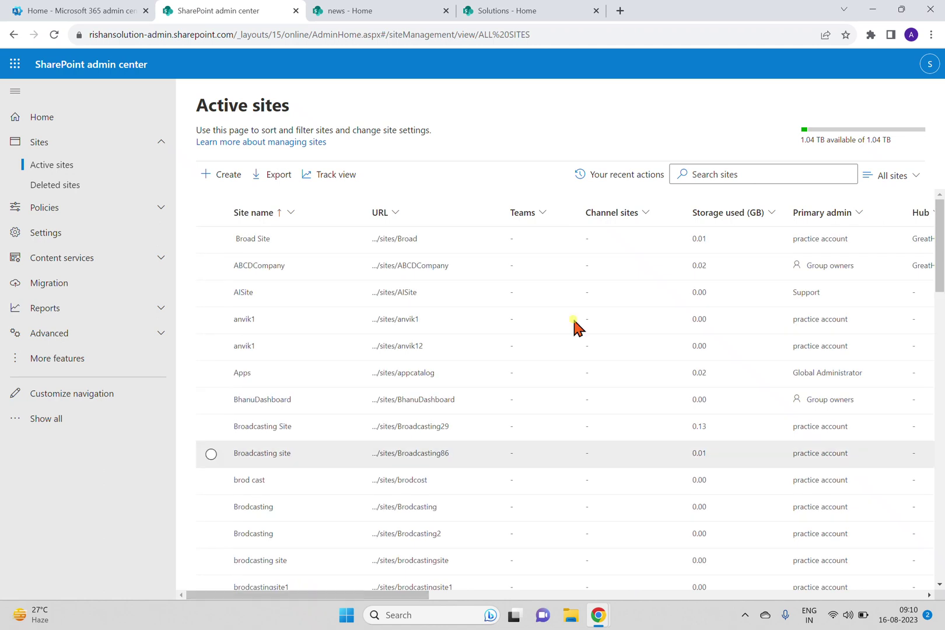
pyautogui.click(858, 219)
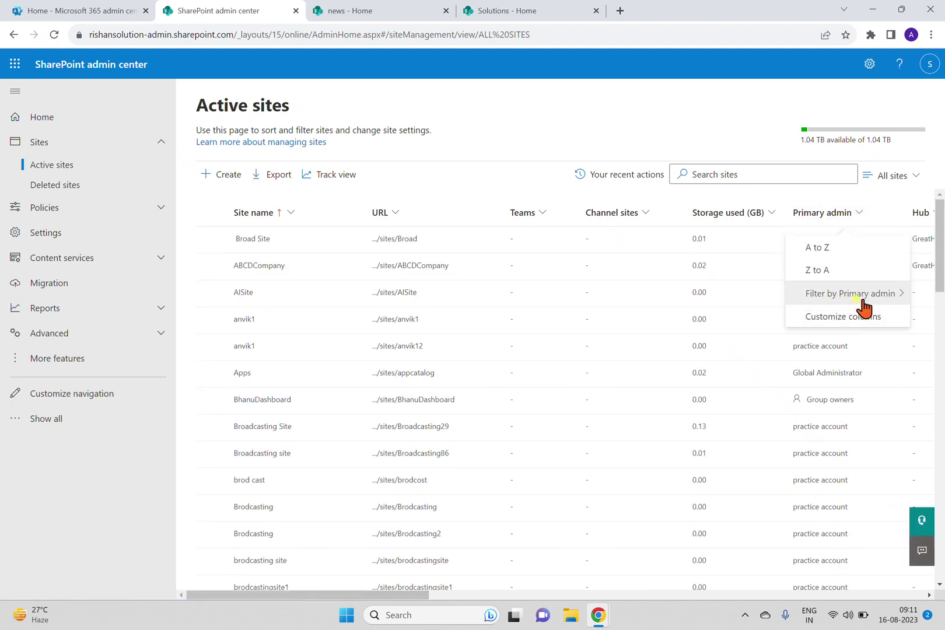
pyautogui.click(707, 407)
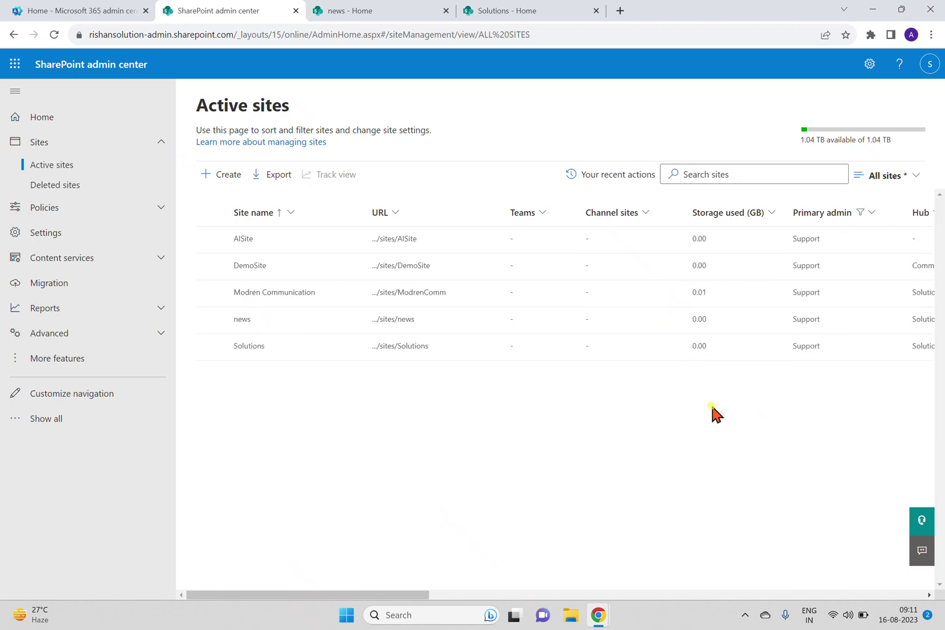
pyautogui.moveTo(406, 598); pyautogui.dragTo(519, 593)
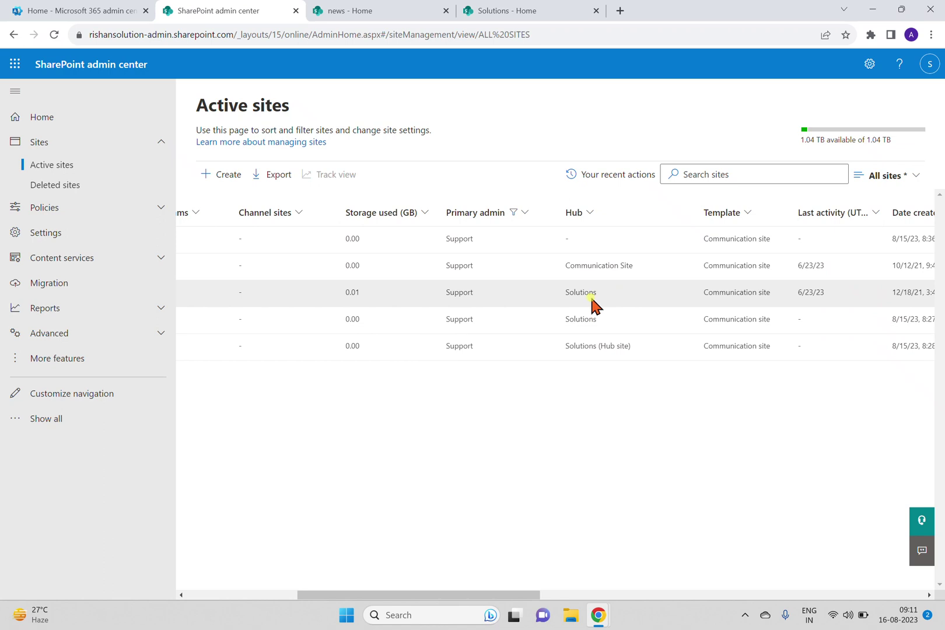